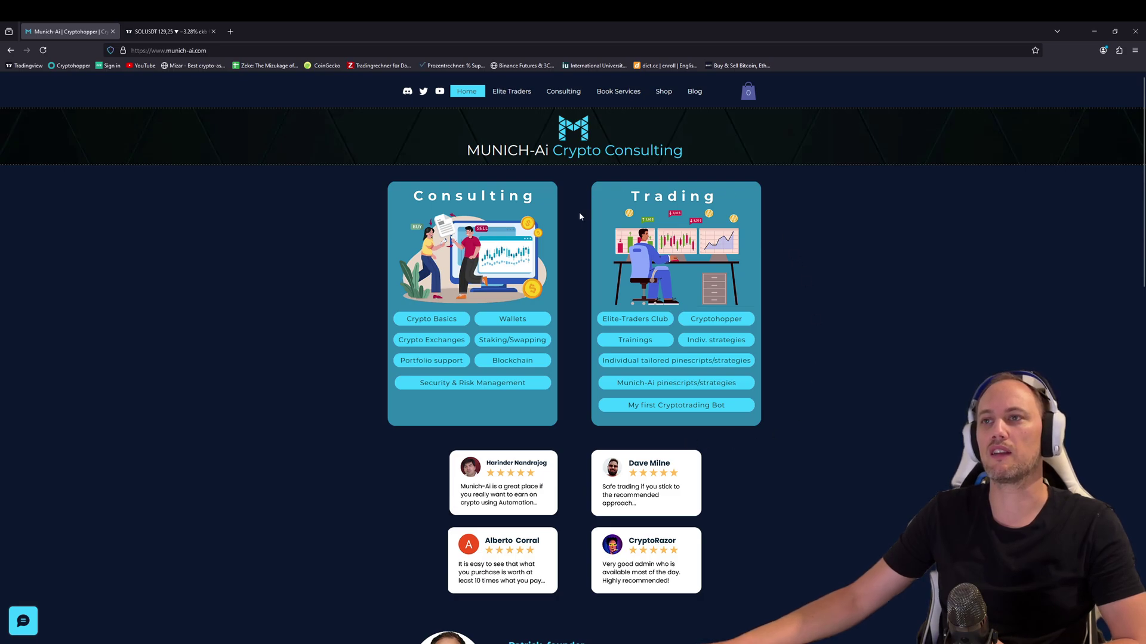
# Step: Open the page for the first crypto trading bot on the Munich-Ai site, and switch to the TradingView SOLUSDT chart
pyautogui.click(653, 412)
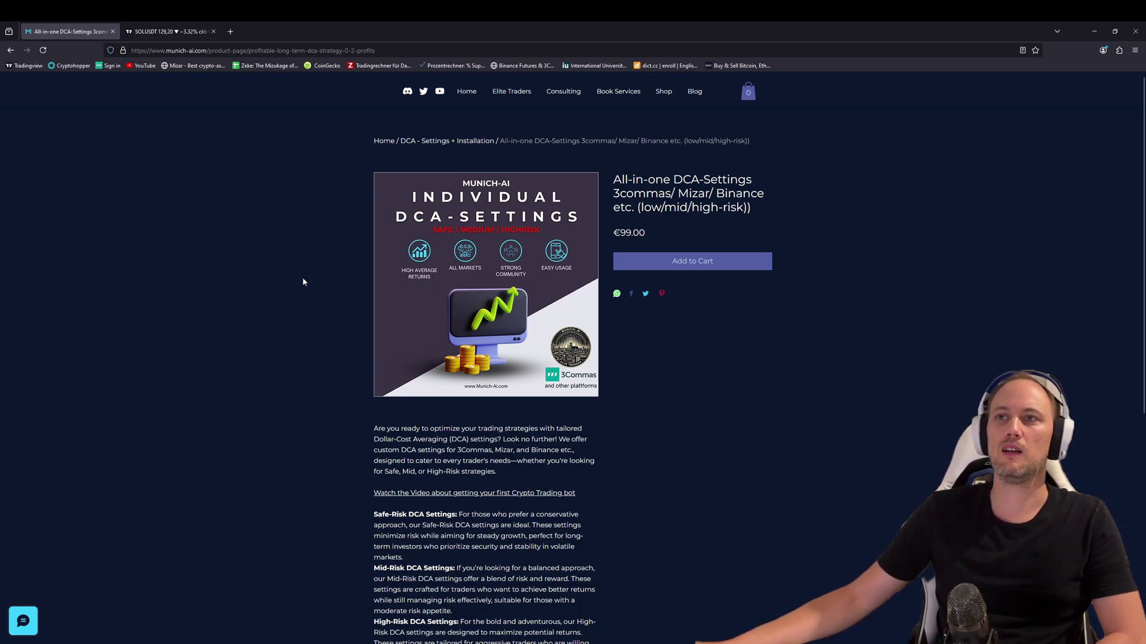
pyautogui.click(166, 31)
pyautogui.hscroll(-3, 309, 302)
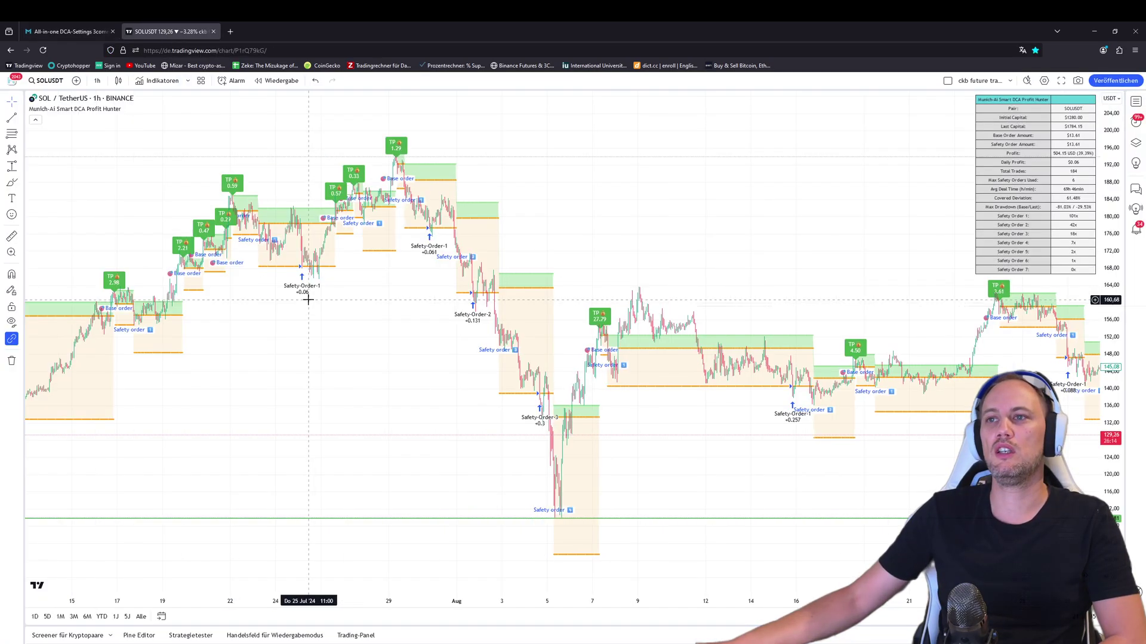
pyautogui.hscroll(-3, 383, 302)
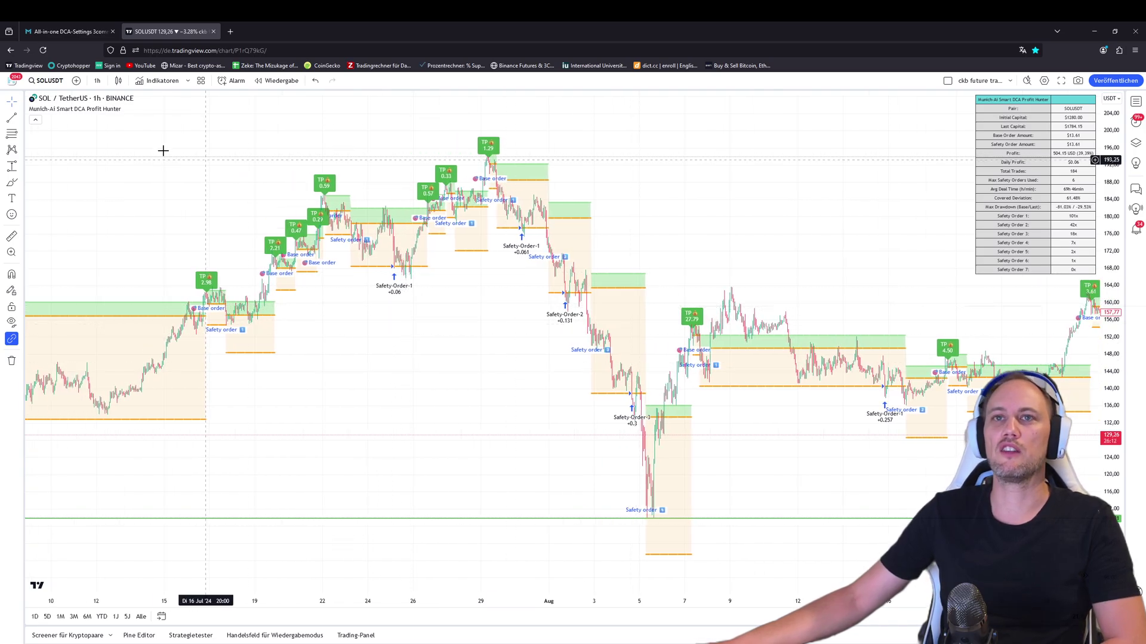
# Step: Hide the Munich-Ai Smart DCA Profit Hunter indicator and examine the bare SOLUSDT price movement across July and August
pyautogui.click(128, 109)
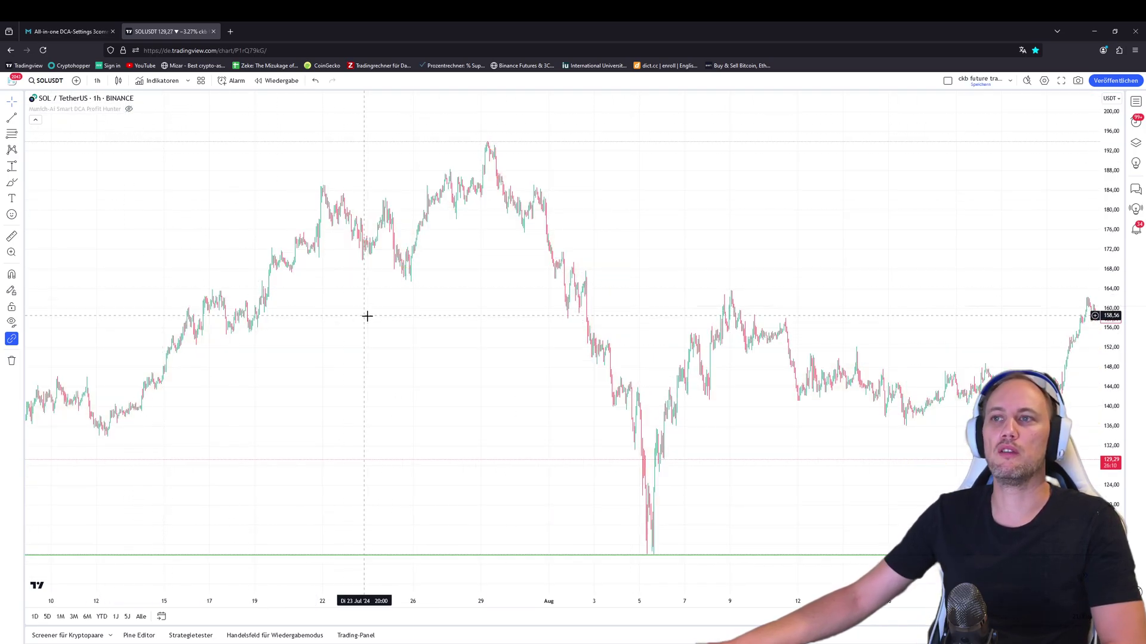
pyautogui.scroll(2, 365, 316)
pyautogui.hscroll(-3, 349, 303)
pyautogui.moveTo(349, 303); pyautogui.dragTo(432, 304)
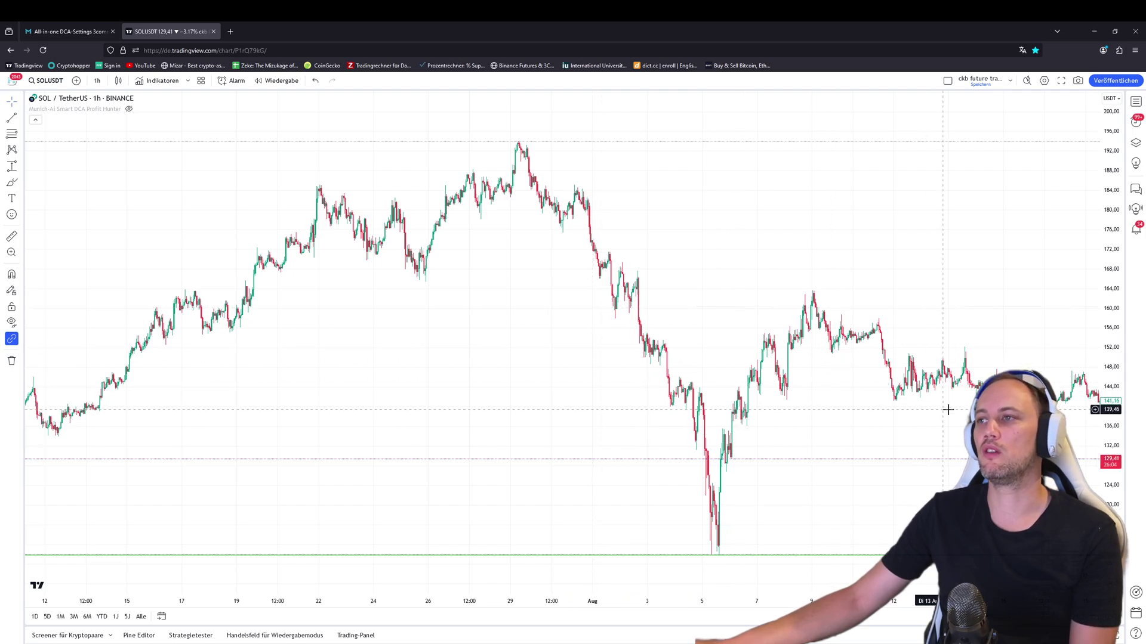
pyautogui.moveTo(313, 325); pyautogui.dragTo(417, 325)
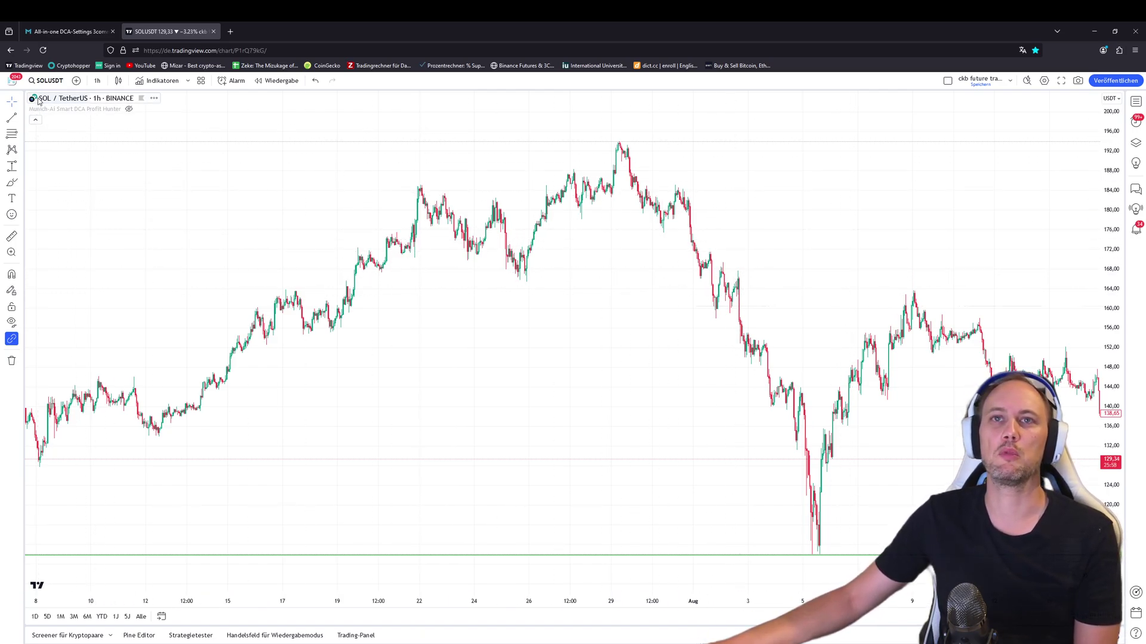
pyautogui.scroll(-3, 577, 297)
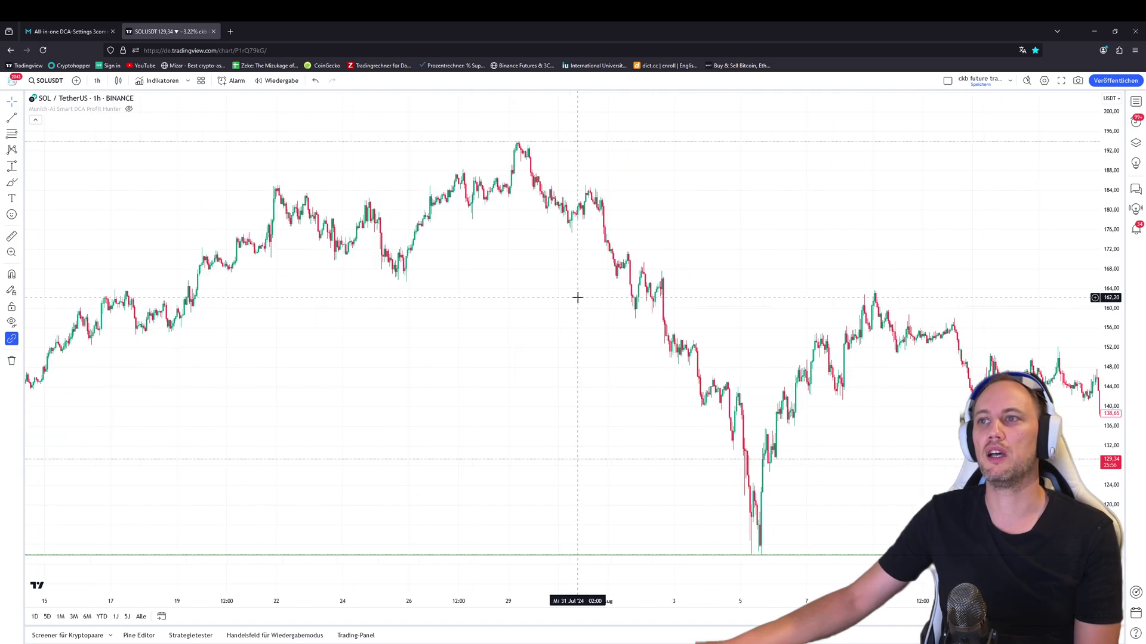
pyautogui.moveTo(753, 213); pyautogui.dragTo(710, 250)
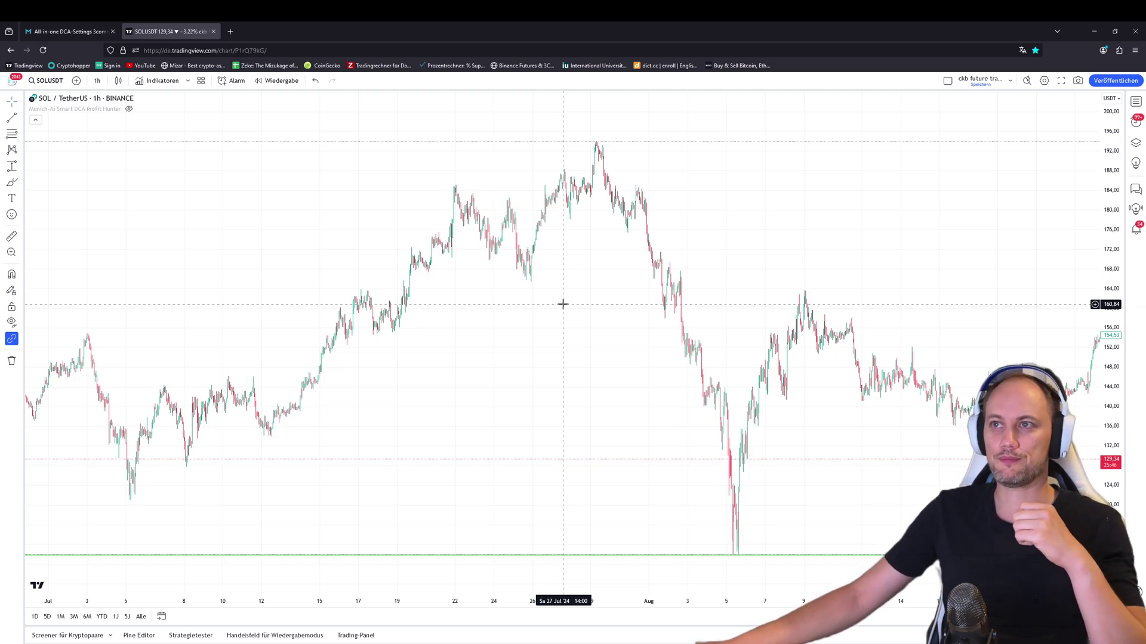
pyautogui.scroll(3, 562, 305)
pyautogui.moveTo(415, 312); pyautogui.dragTo(637, 313)
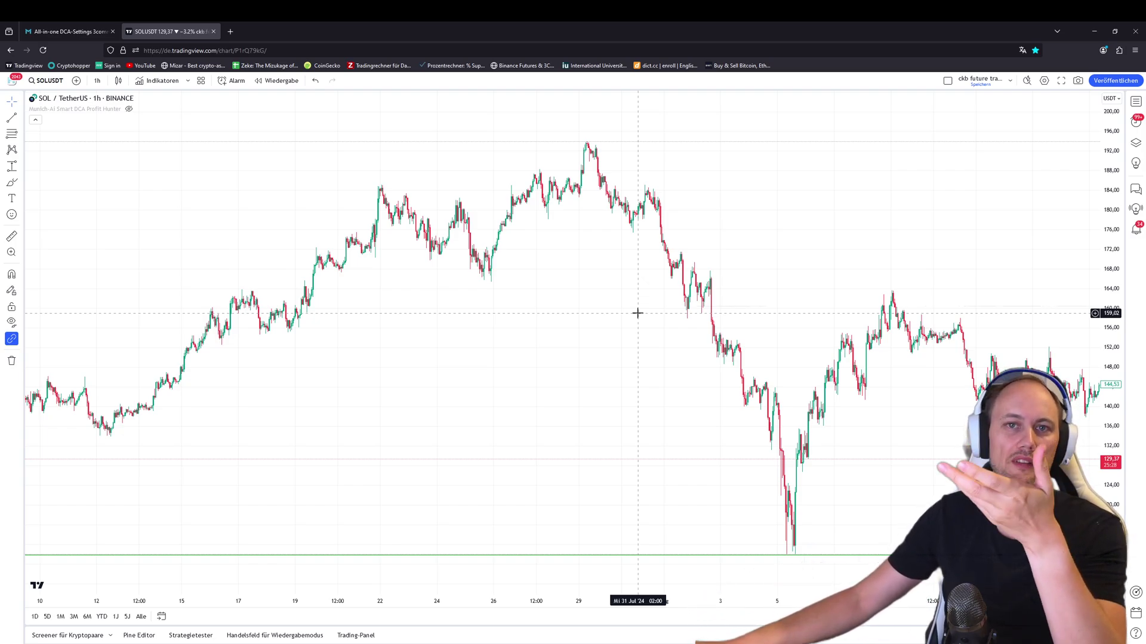
# Step: Show the Munich-Ai Smart DCA Profit Hunter indicator again and collapse the strategy tester to give the chart full height
pyautogui.moveTo(128, 113)
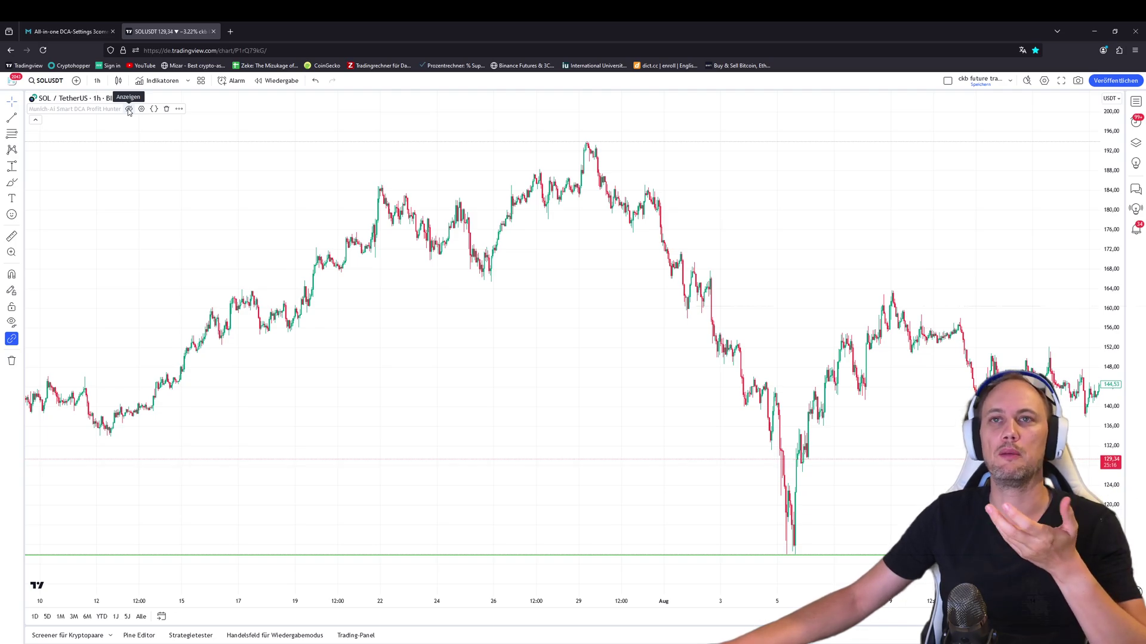
pyautogui.click(129, 111)
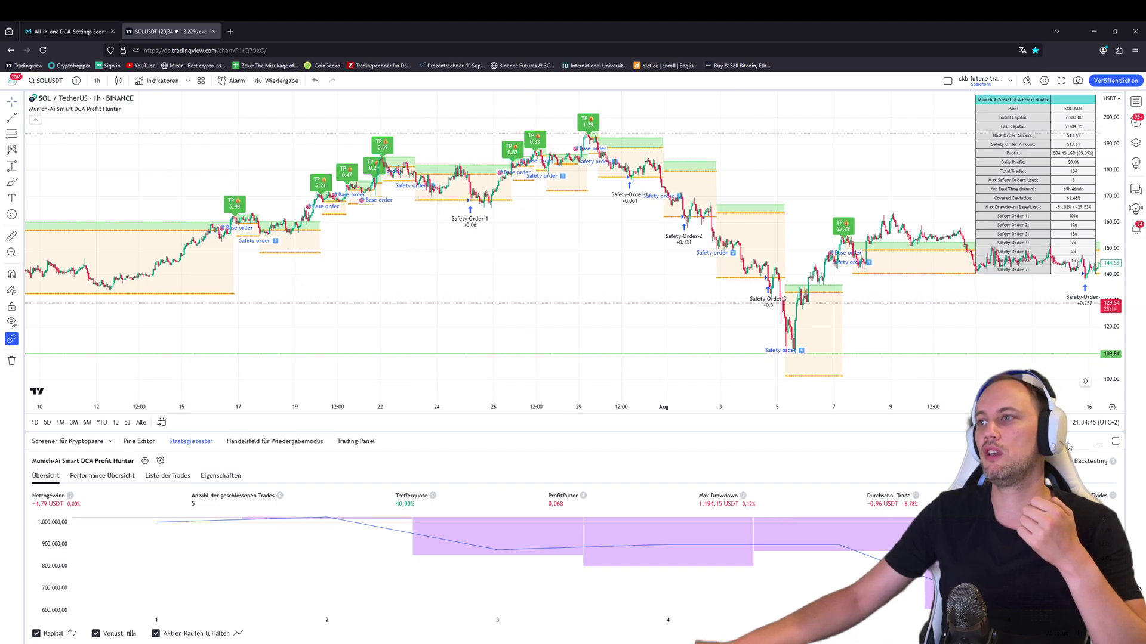
pyautogui.click(1086, 440)
pyautogui.moveTo(614, 358); pyautogui.dragTo(655, 341)
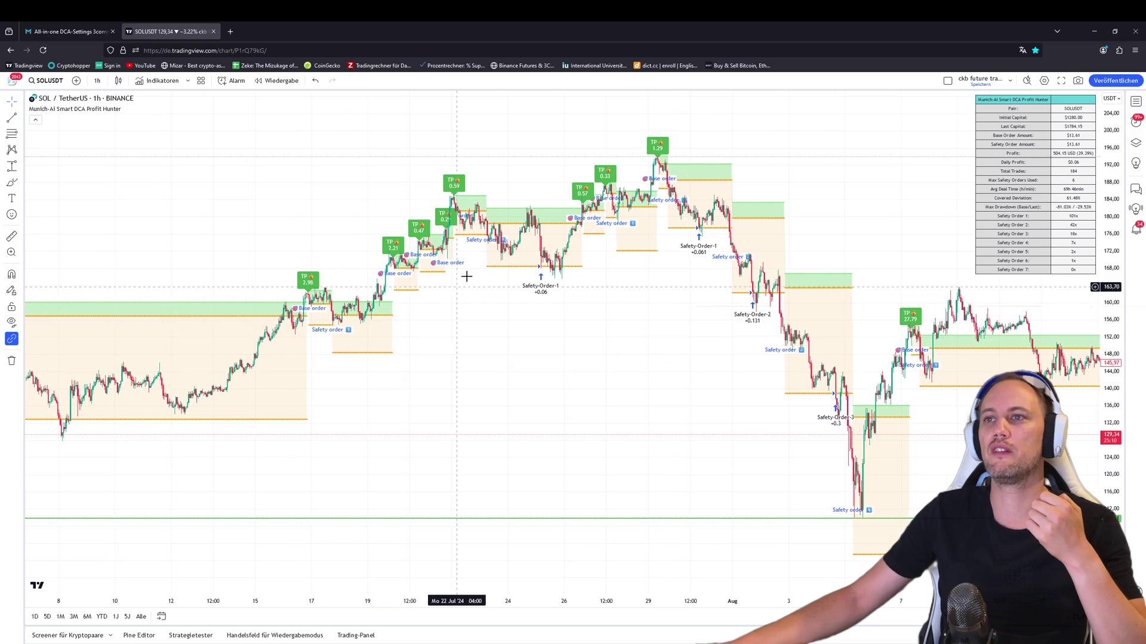
# Step: Examine the strategy's base orders, safety orders and take-profit markers from 22 July to early August
pyautogui.moveTo(486, 361); pyautogui.dragTo(664, 320)
pyautogui.scroll(5, 524, 341)
pyautogui.scroll(4, 665, 320)
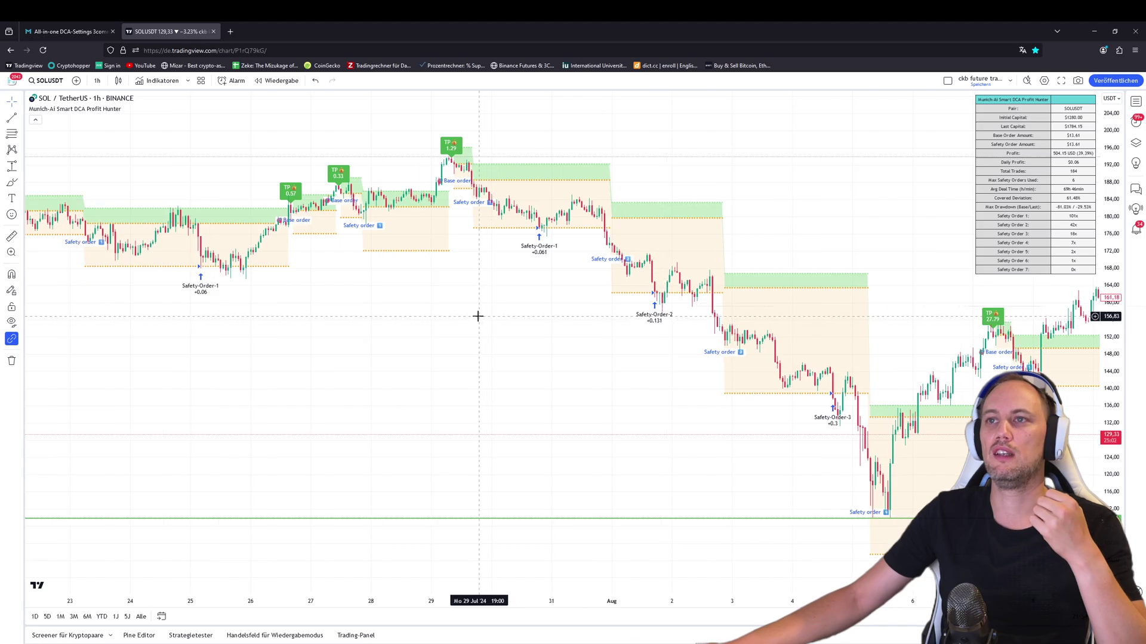
pyautogui.moveTo(476, 314); pyautogui.dragTo(806, 330)
pyautogui.scroll(5, 806, 330)
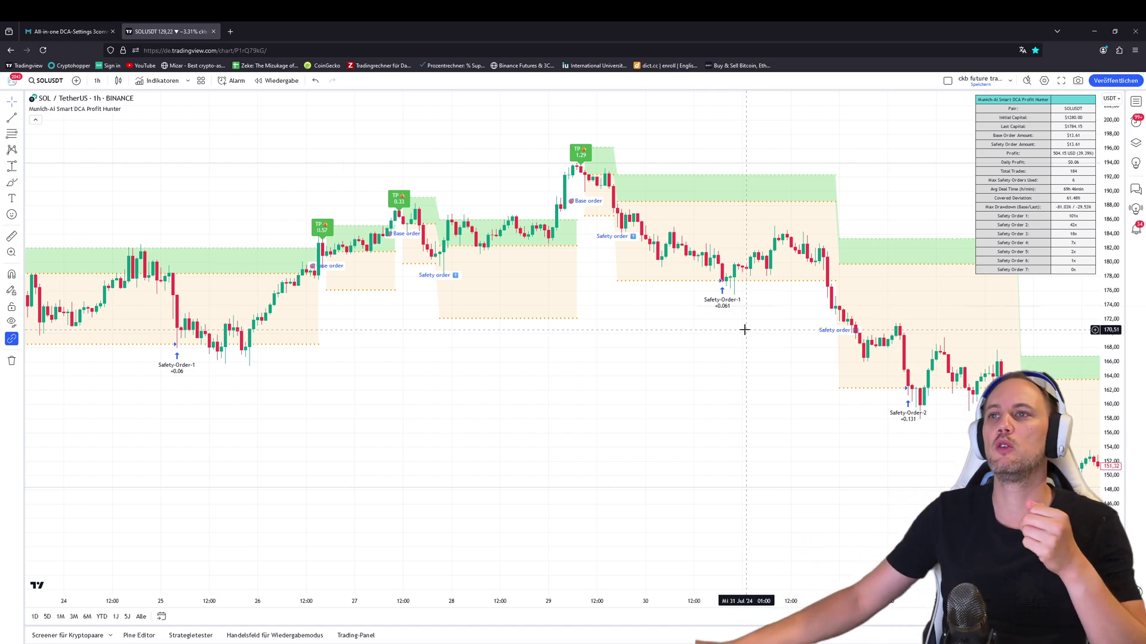
pyautogui.scroll(-1, 669, 314)
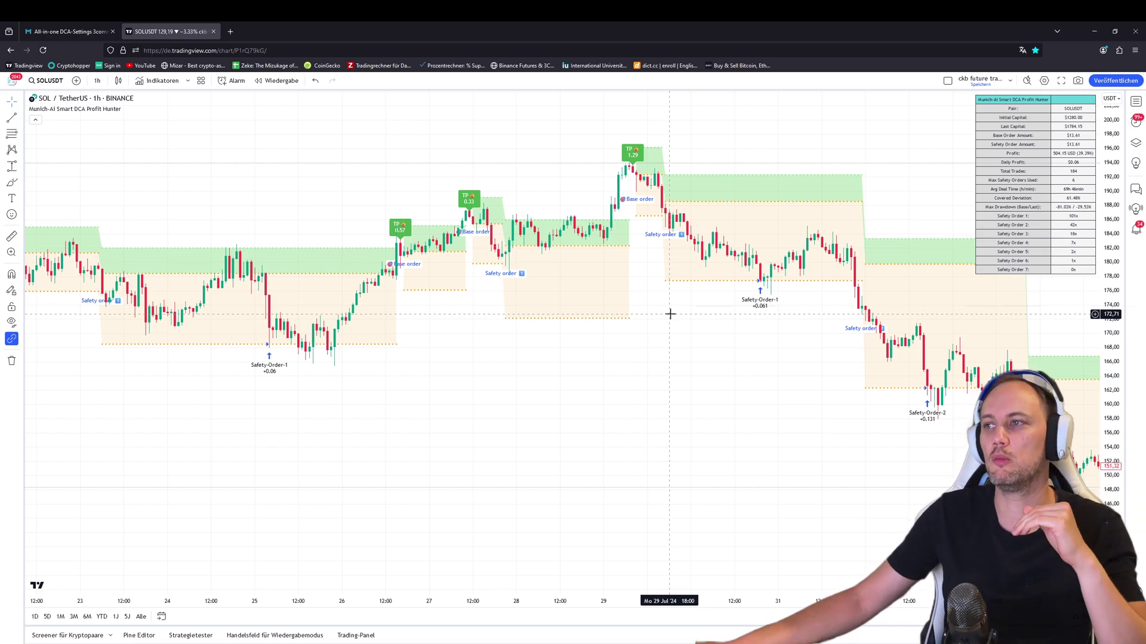
pyautogui.hscroll(5, 657, 315)
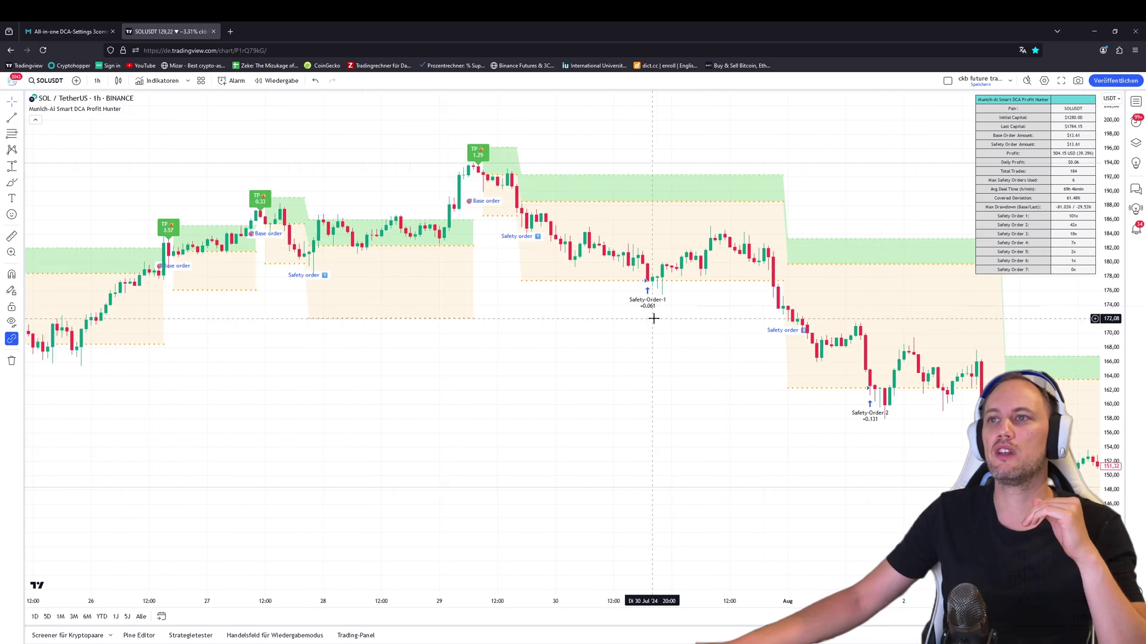
# Step: Examine the 29 July base order closely, with its take-profit zone and the first safety order on 30 July
pyautogui.scroll(4, 584, 339)
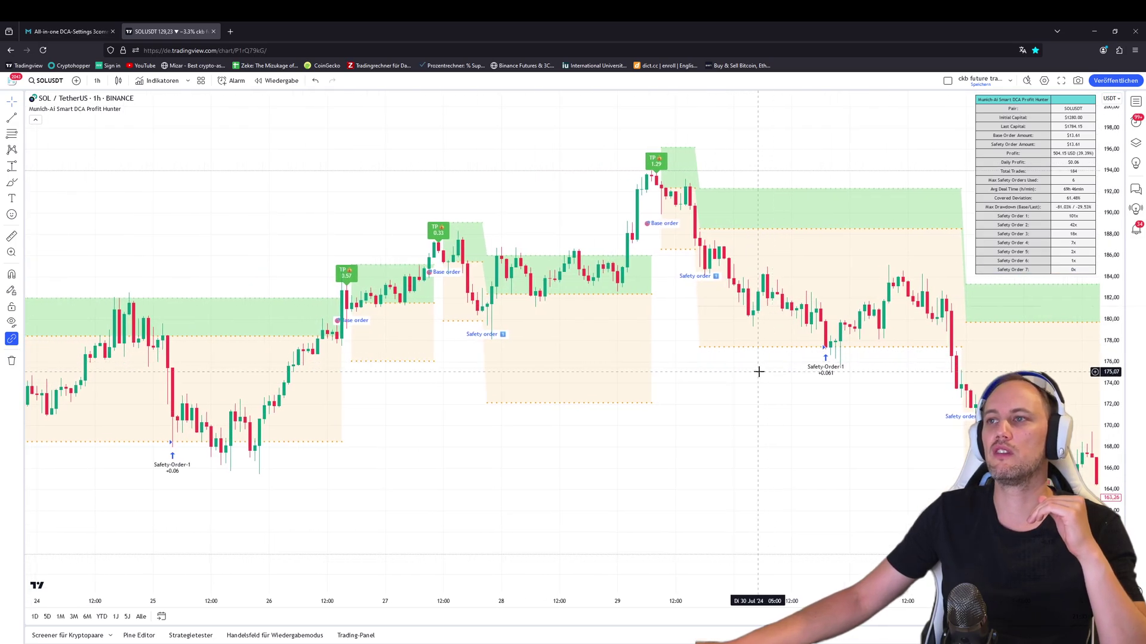
pyautogui.scroll(-2, 758, 372)
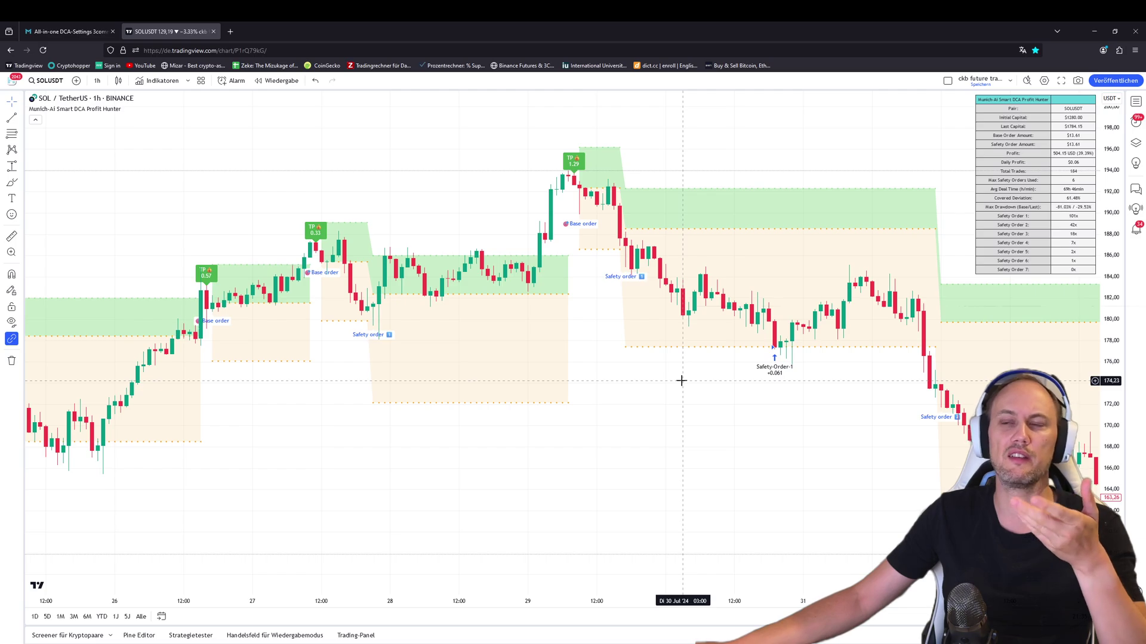
pyautogui.scroll(1, 681, 380)
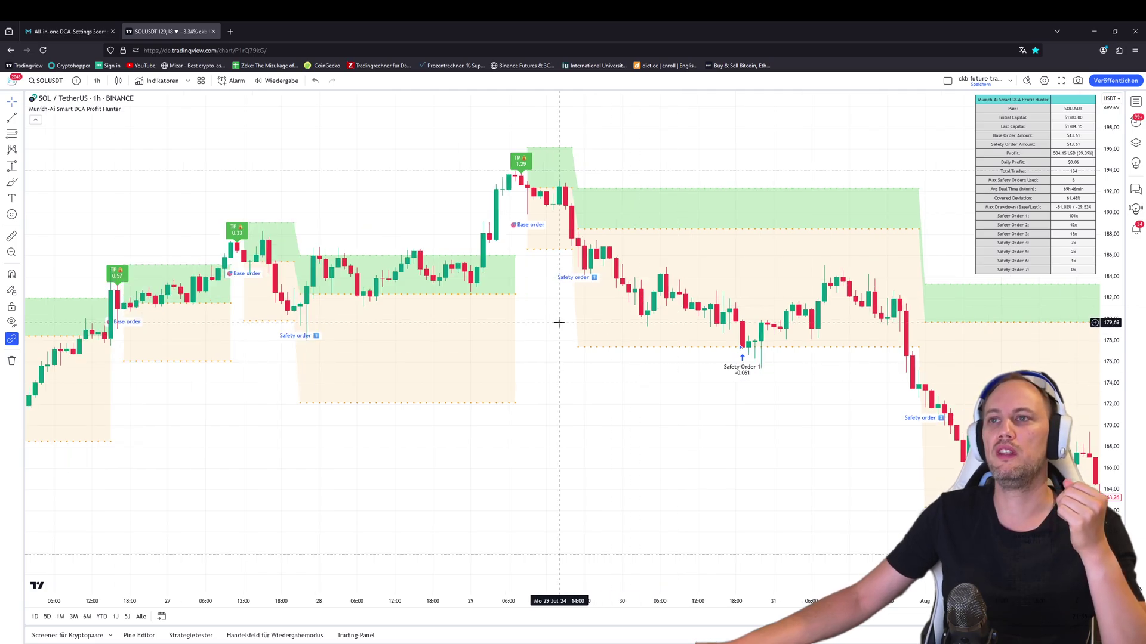
pyautogui.moveTo(557, 322); pyautogui.dragTo(641, 327)
pyautogui.scroll(-1, 642, 326)
pyautogui.scroll(3, 698, 335)
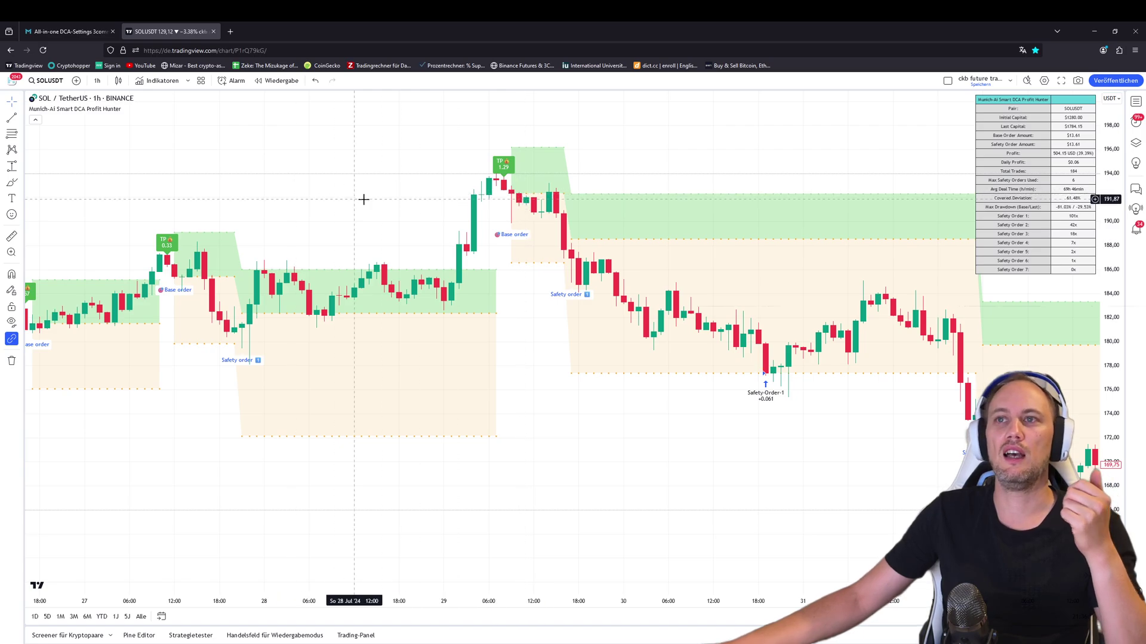
pyautogui.scroll(-6, 521, 197)
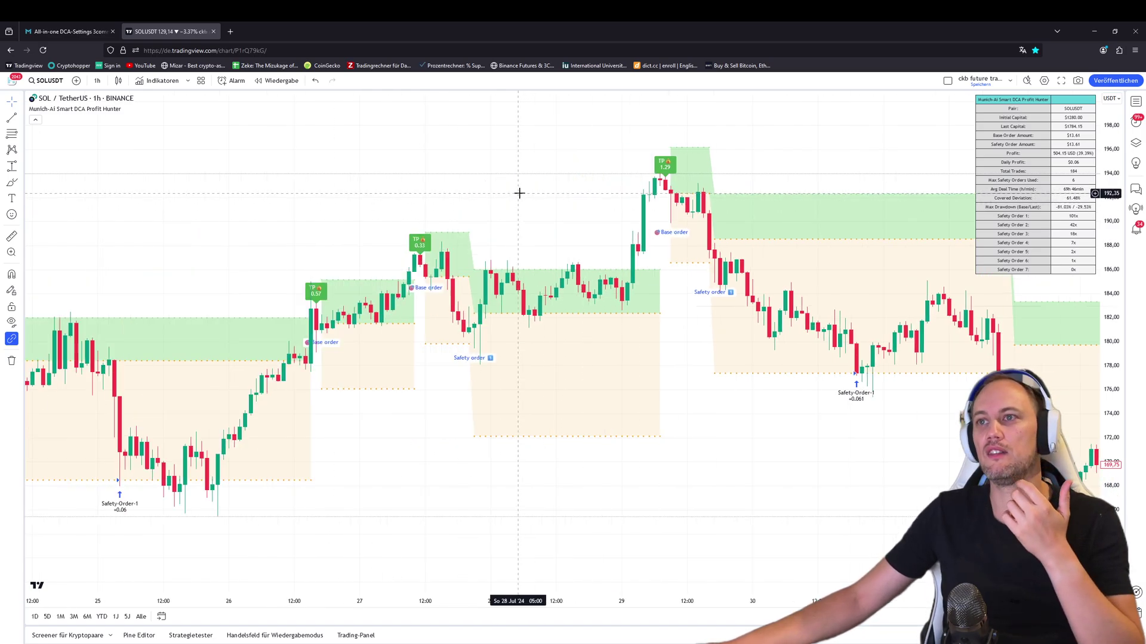
pyautogui.scroll(-2, 603, 268)
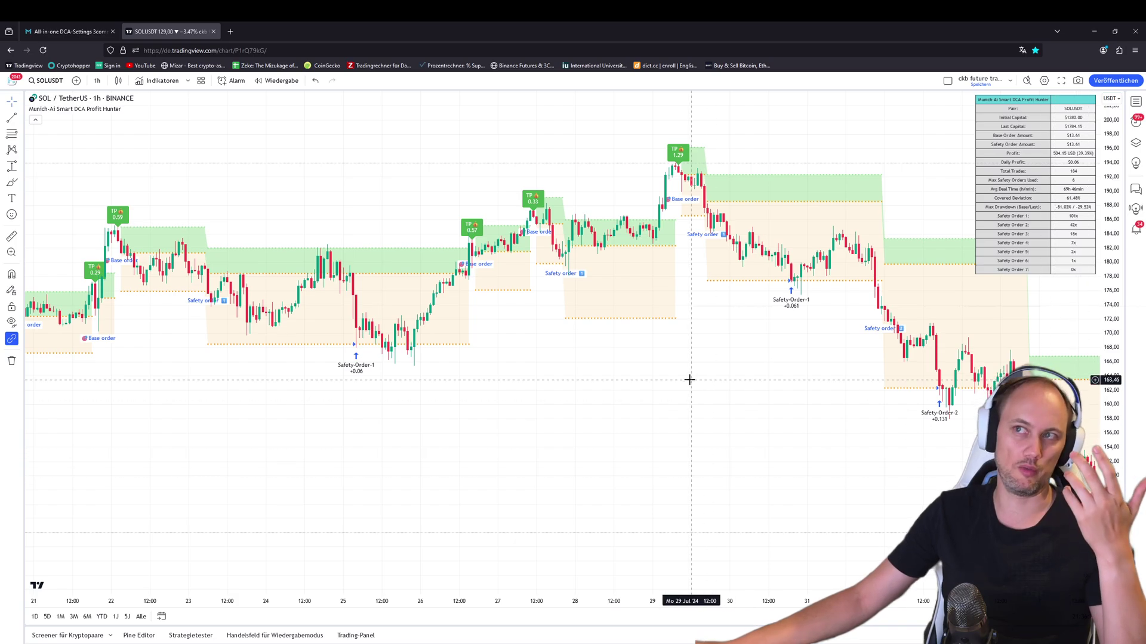
pyautogui.scroll(5, 687, 375)
pyautogui.moveTo(481, 289); pyautogui.dragTo(683, 285)
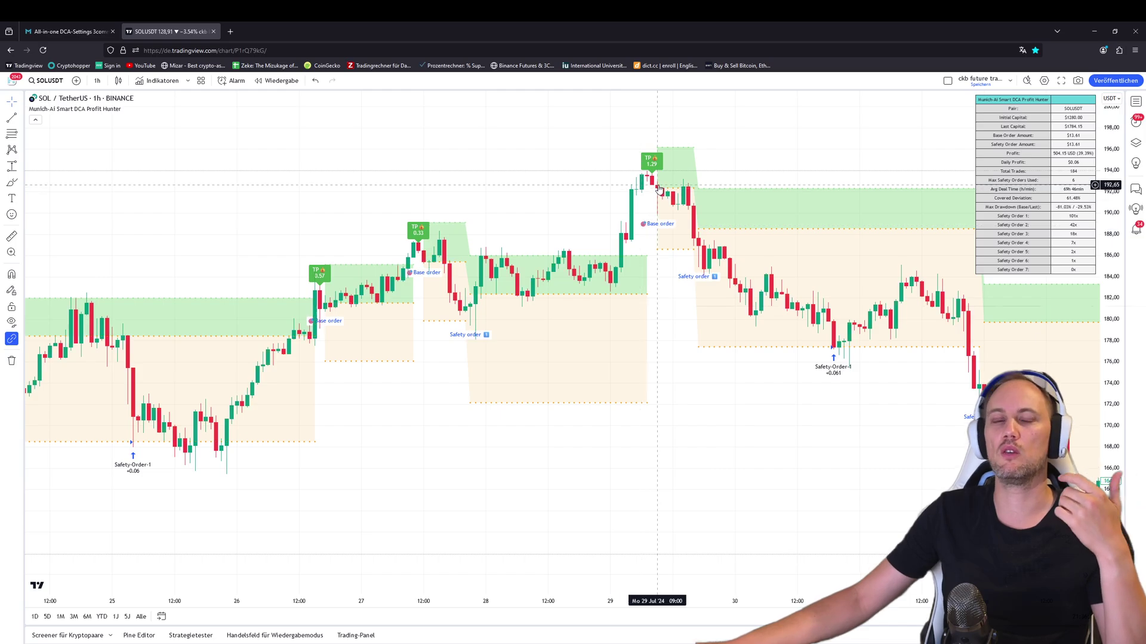
pyautogui.scroll(2, 662, 197)
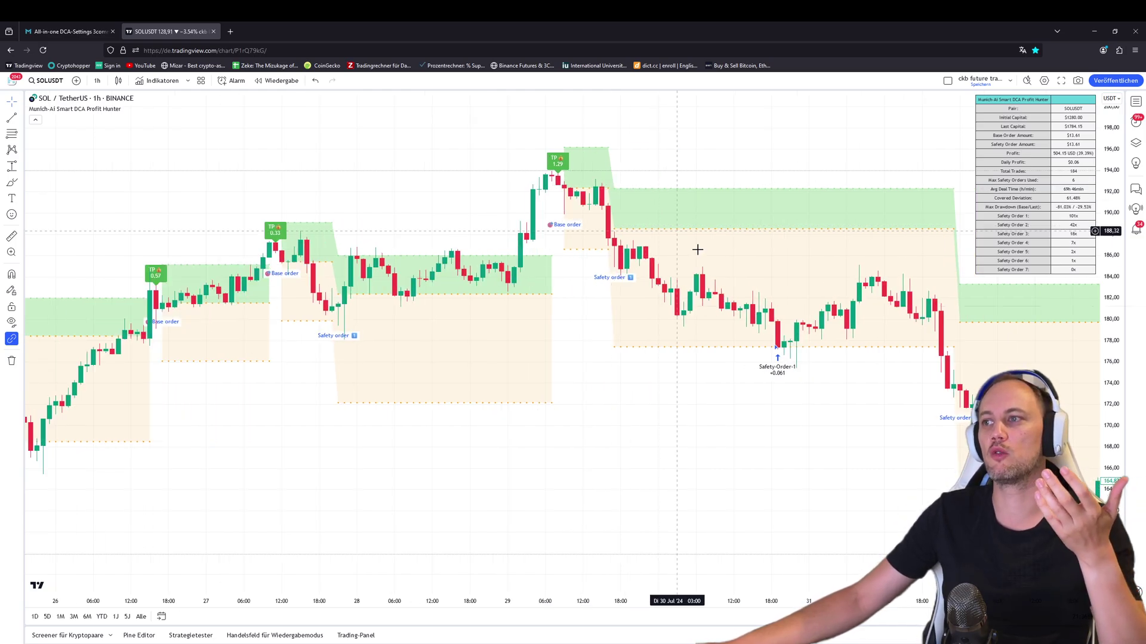
# Step: Measure the price drop from the 29 July base order to the 5 August low, and remove the measurement
pyautogui.scroll(-3, 859, 407)
pyautogui.scroll(-5, 859, 407)
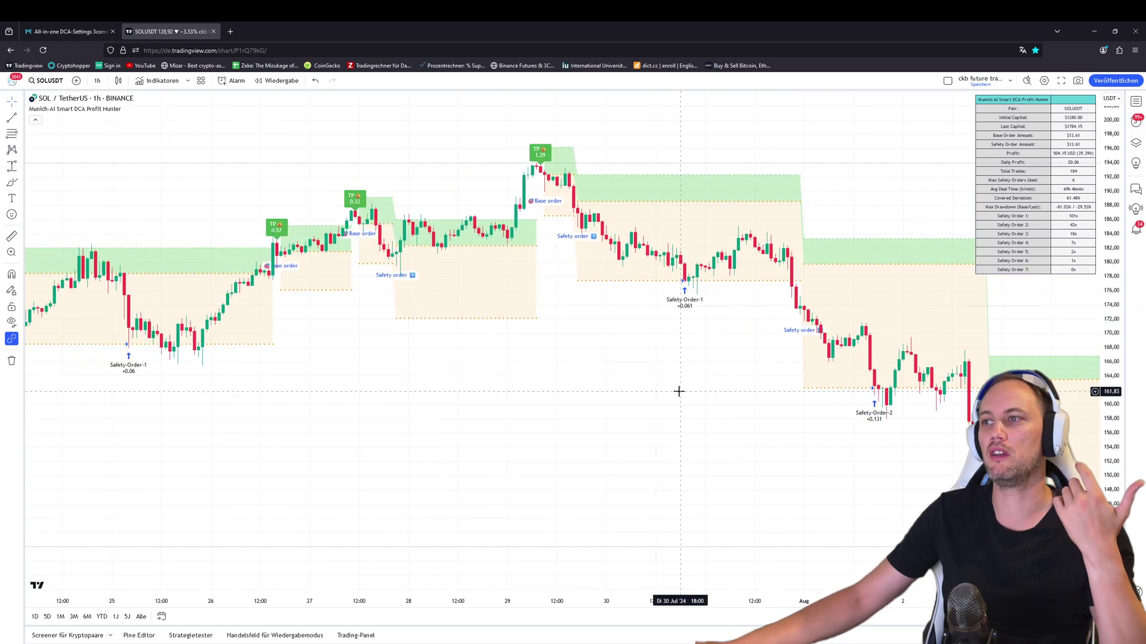
pyautogui.moveTo(638, 351); pyautogui.dragTo(545, 337)
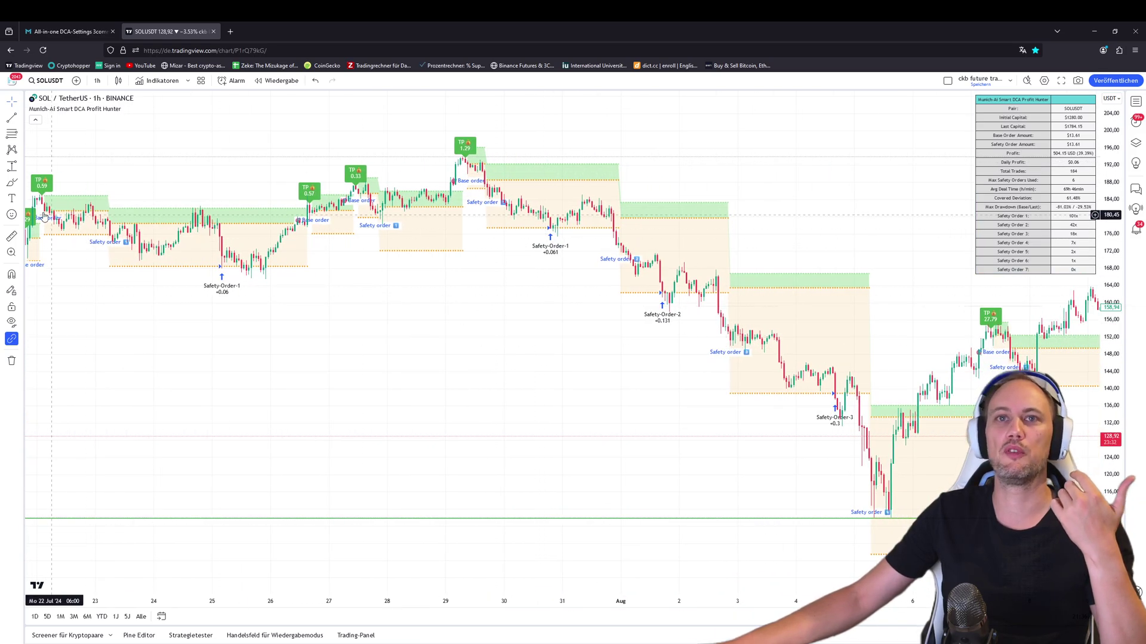
pyautogui.keyDown('shift'); pyautogui.click(480, 163); pyautogui.keyUp('shift')
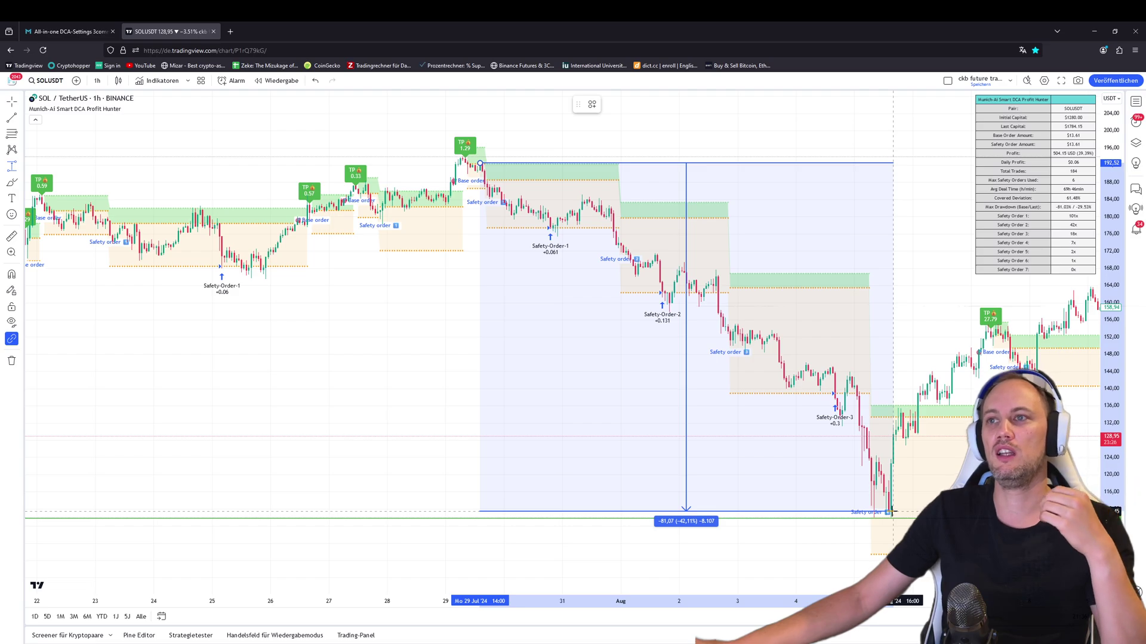
pyautogui.click(893, 510)
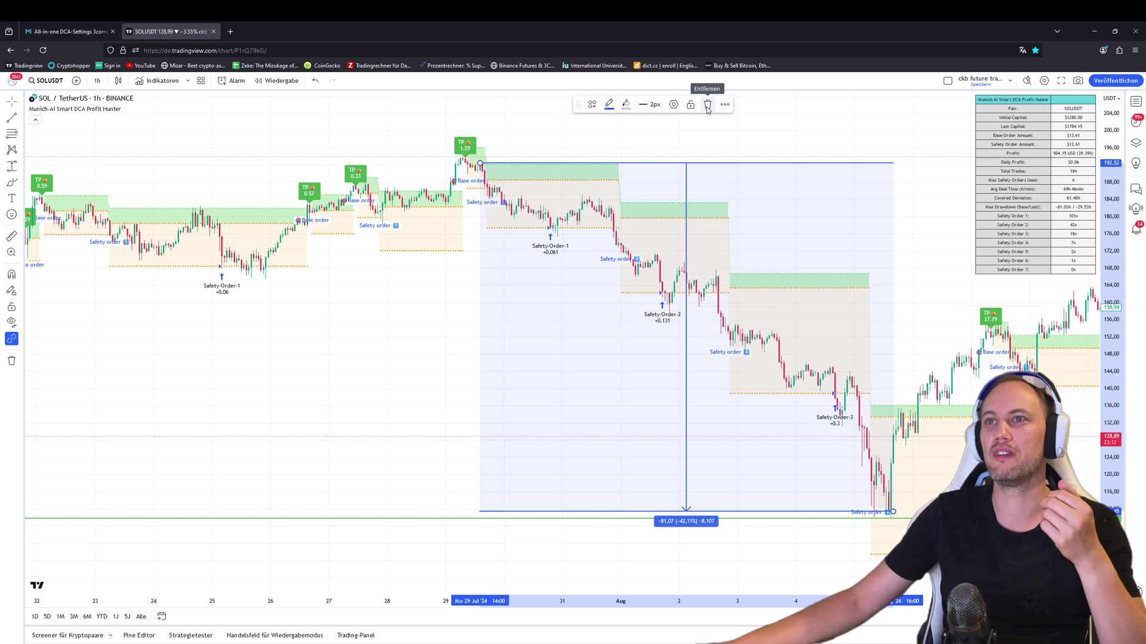
pyautogui.click(707, 107)
# Step: Examine where the first safety order fills on 30 July relative to the 29 July base order
pyautogui.scroll(2, 507, 161)
pyautogui.moveTo(525, 146)
pyautogui.mouseDown()
pyautogui.moveTo(715, 143)
pyautogui.moveTo(318, 146)
pyautogui.moveTo(827, 161)
pyautogui.mouseUp()
pyautogui.scroll(2, 715, 143)
pyautogui.scroll(1, 734, 178)
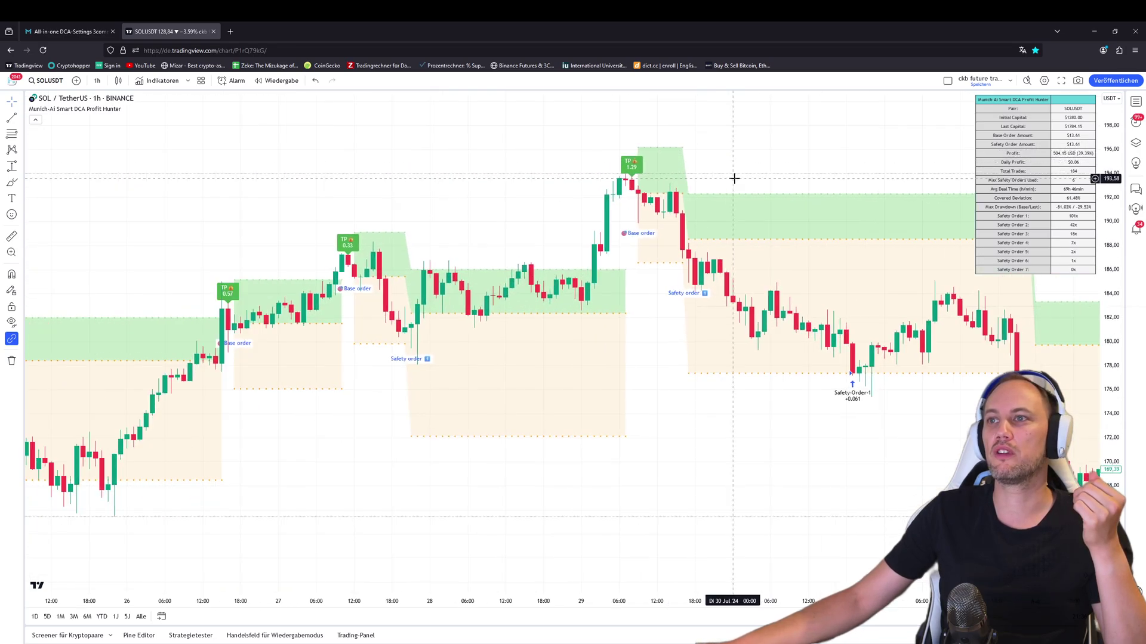
pyautogui.scroll(2, 733, 177)
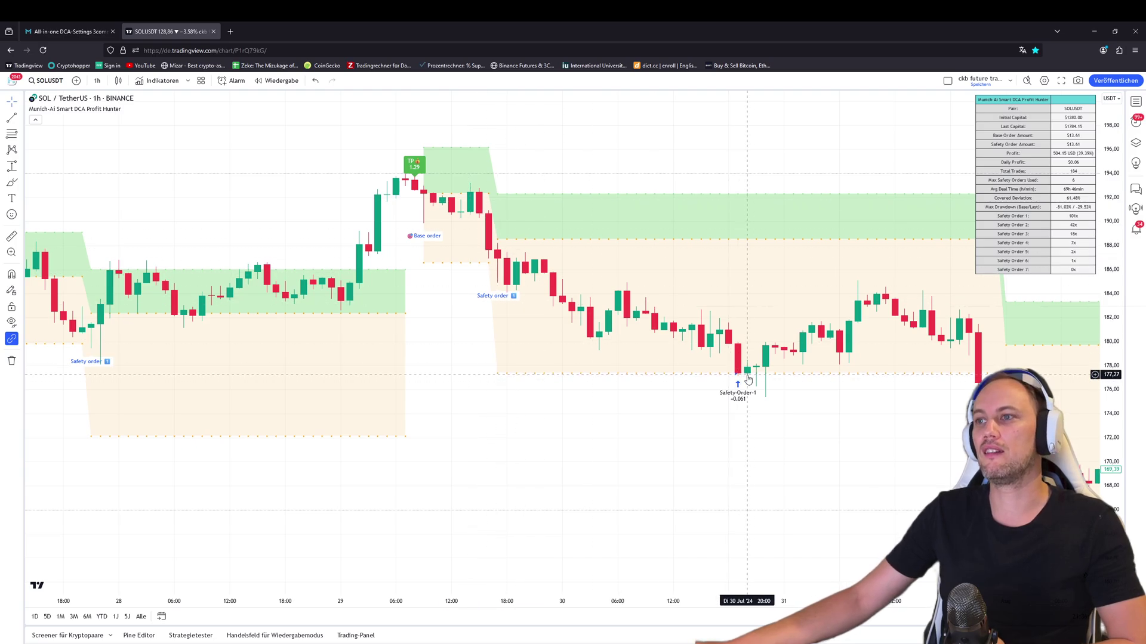
pyautogui.scroll(-2, 749, 376)
pyautogui.moveTo(759, 374); pyautogui.dragTo(578, 384)
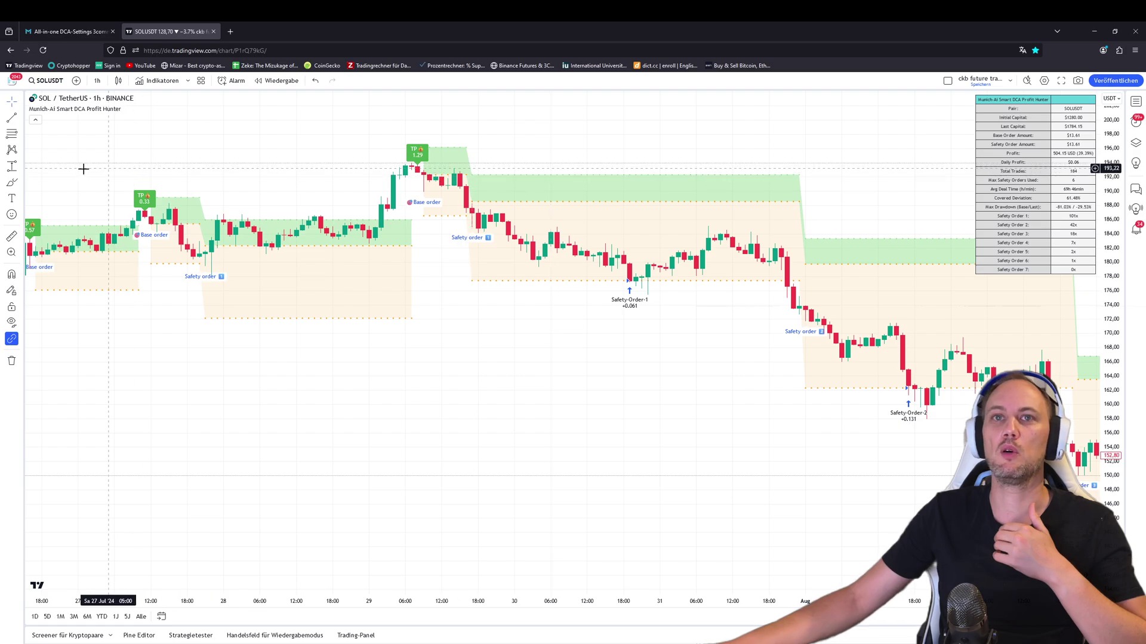
# Step: Measure the height of the green take-profit zone that applies to the first safety order, and remove the measurement
pyautogui.click(600, 201)
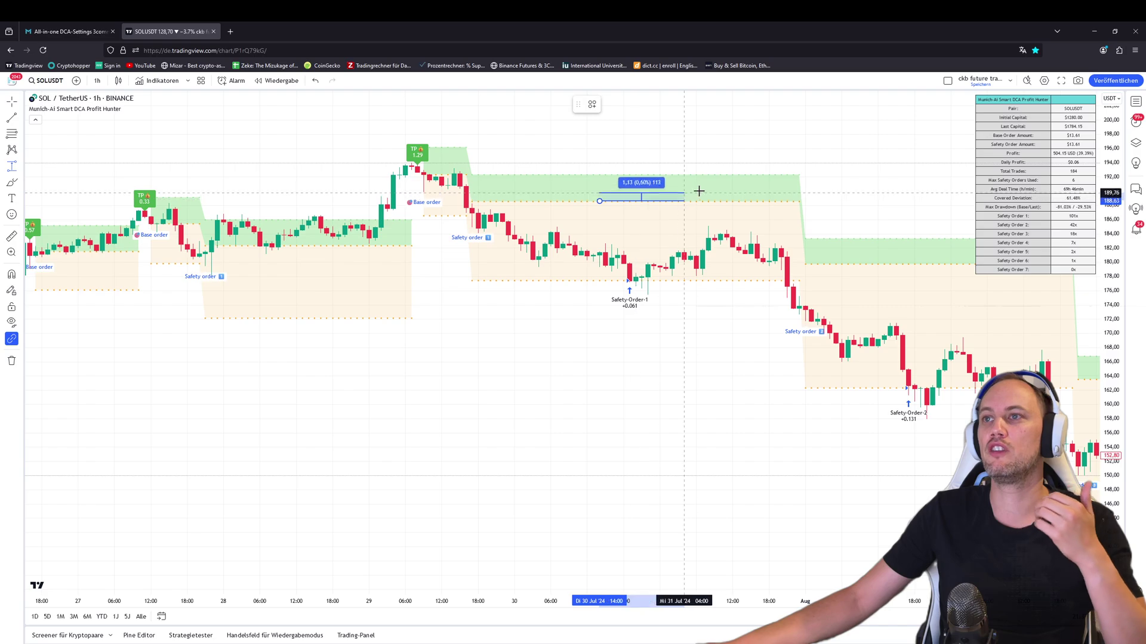
pyautogui.click(714, 174)
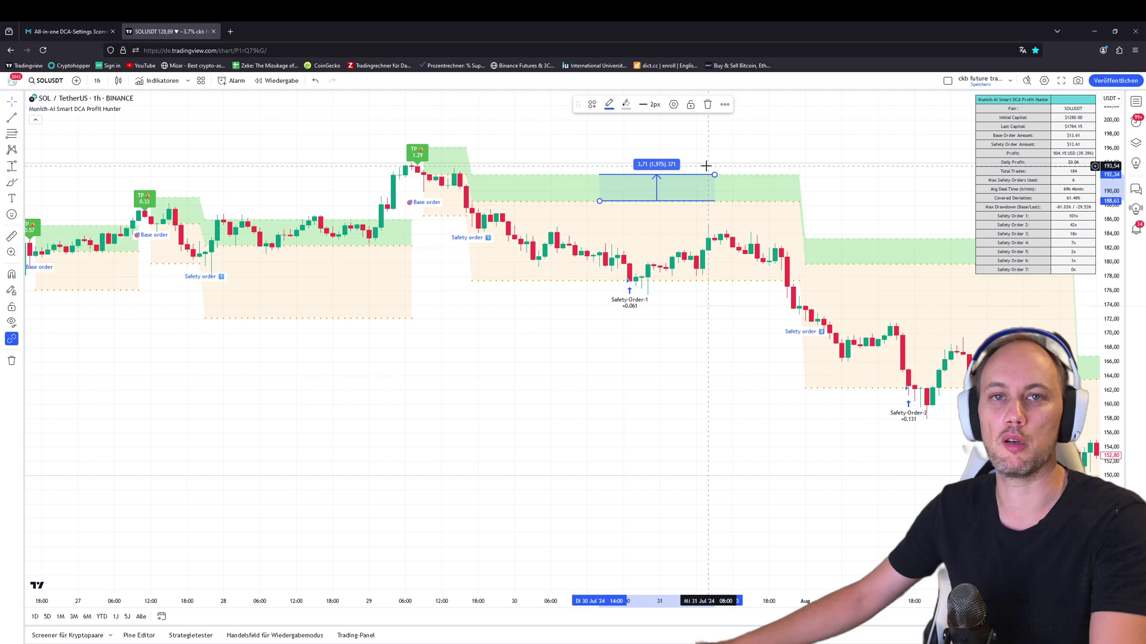
pyautogui.click(703, 168)
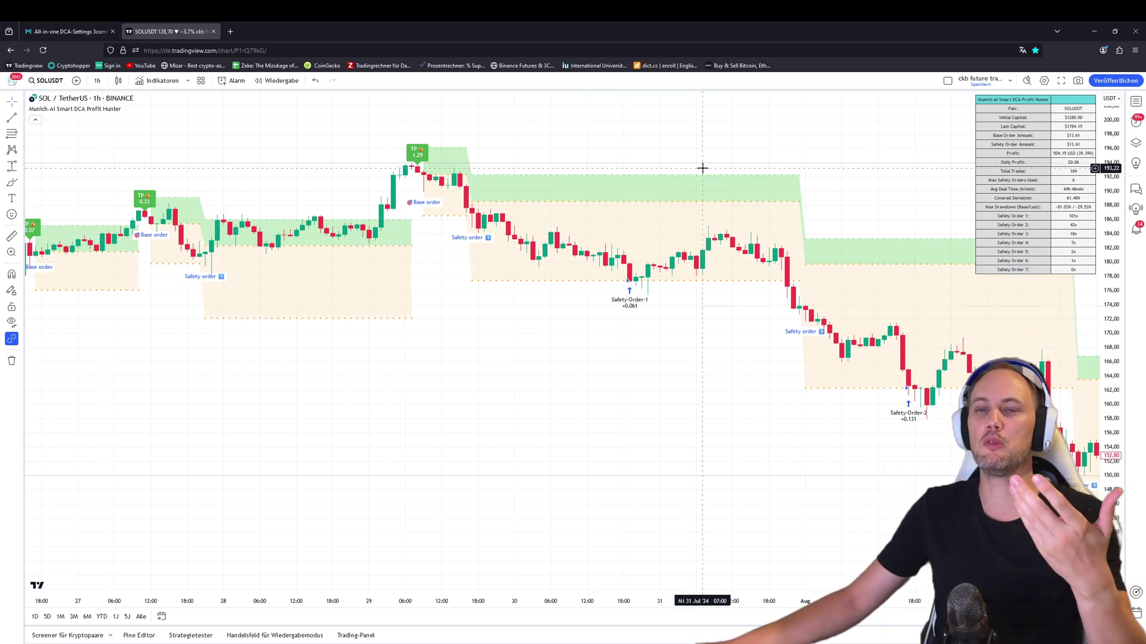
# Step: Examine the sequence of safety orders from the 29 July base order through the 5 August low to the 7 August take-profit
pyautogui.scroll(-1, 721, 205)
pyautogui.moveTo(788, 311); pyautogui.dragTo(567, 286)
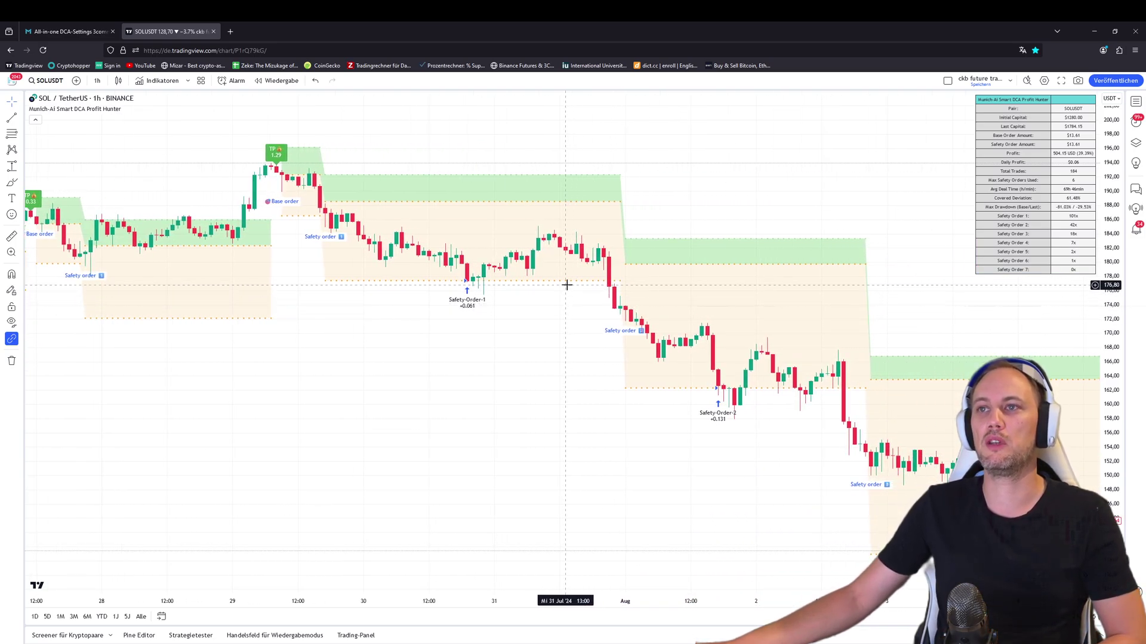
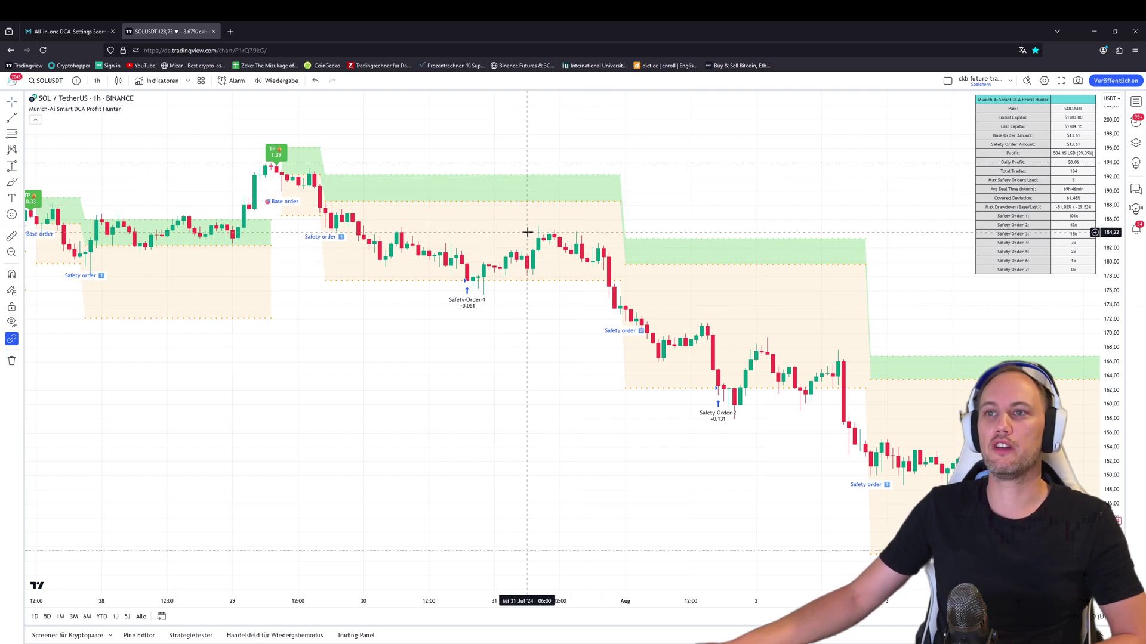
pyautogui.scroll(1, 528, 232)
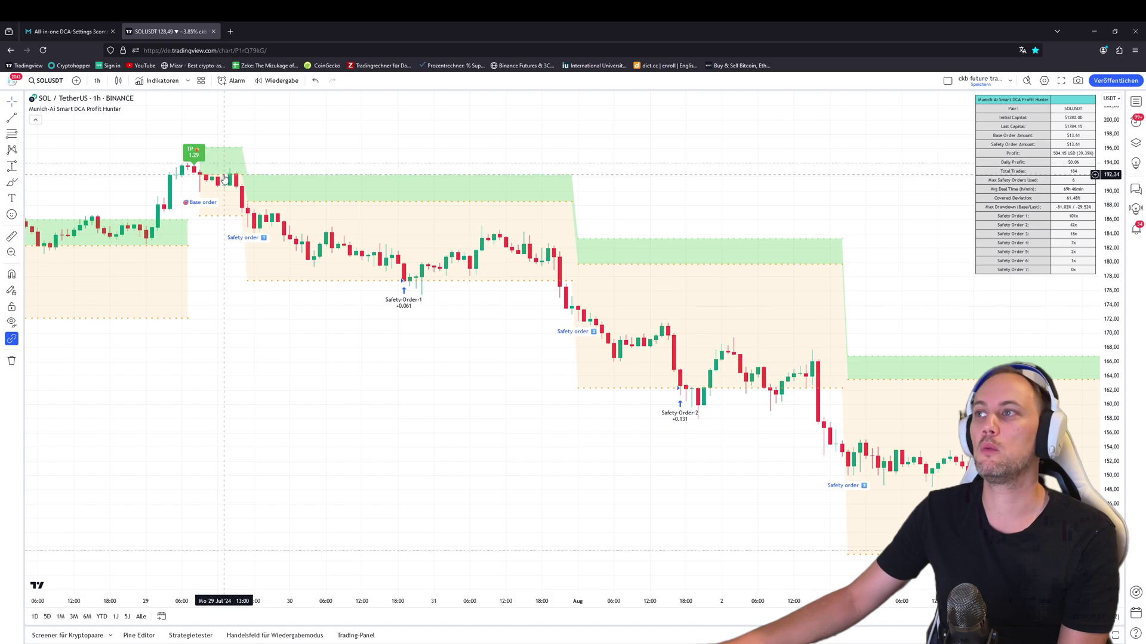
pyautogui.scroll(-3, 603, 352)
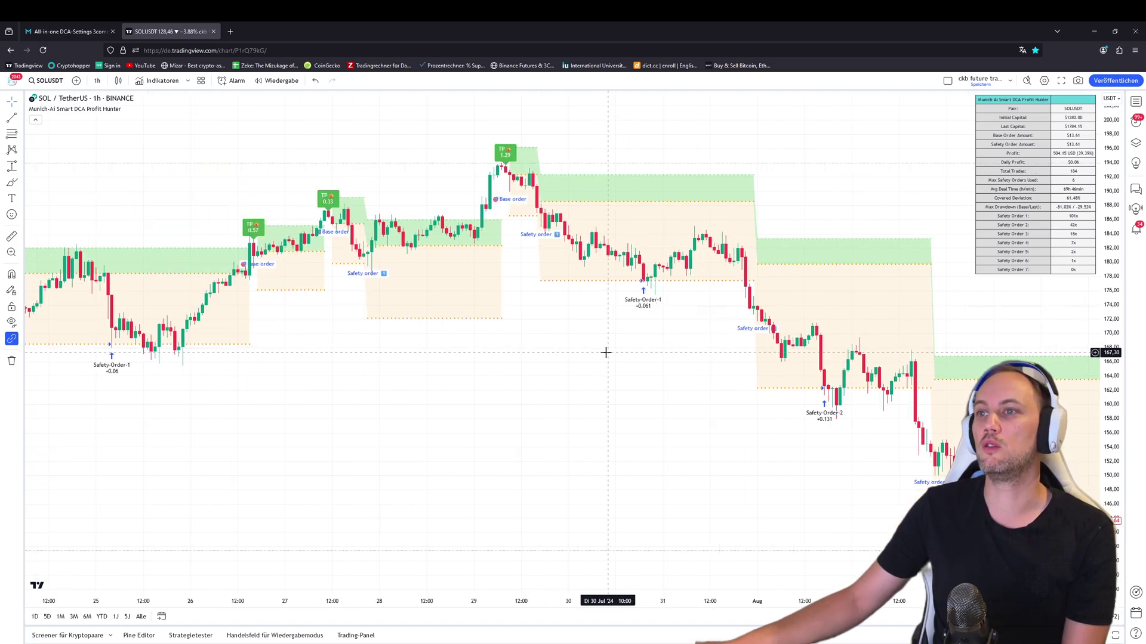
pyautogui.moveTo(656, 387); pyautogui.dragTo(445, 368)
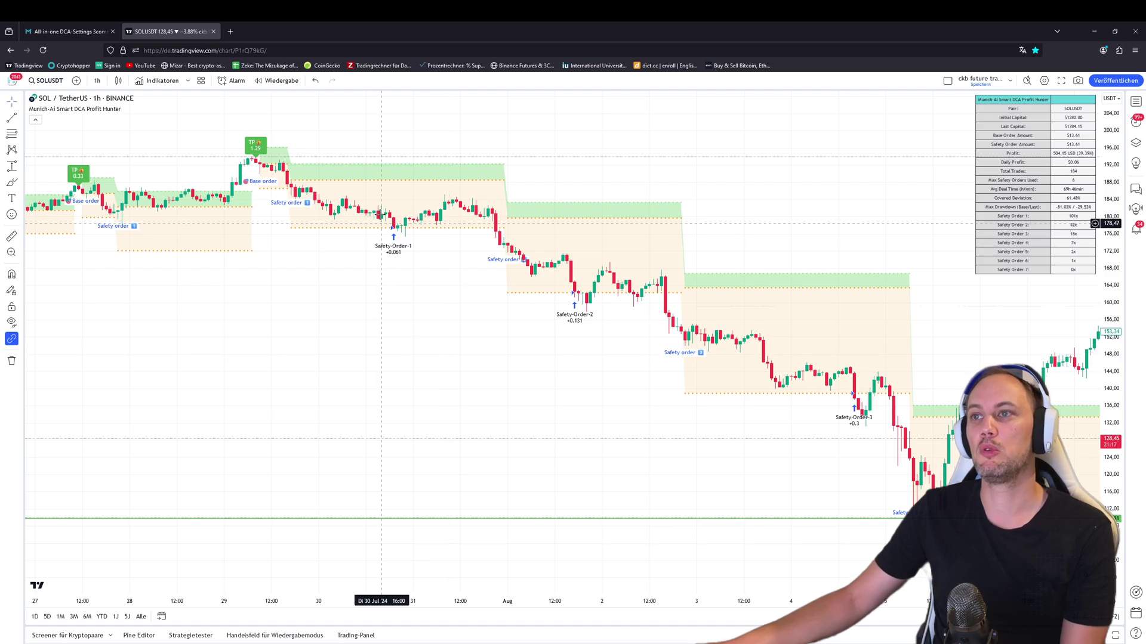
pyautogui.moveTo(662, 409); pyautogui.dragTo(519, 406)
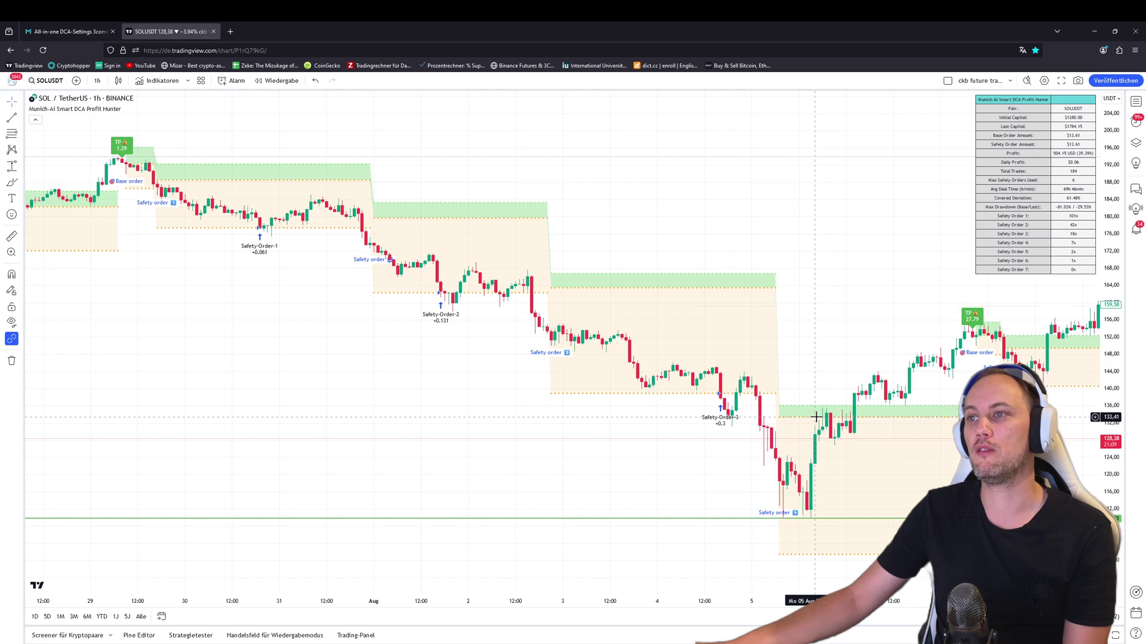
pyautogui.scroll(-2, 816, 416)
pyautogui.scroll(-3, 770, 418)
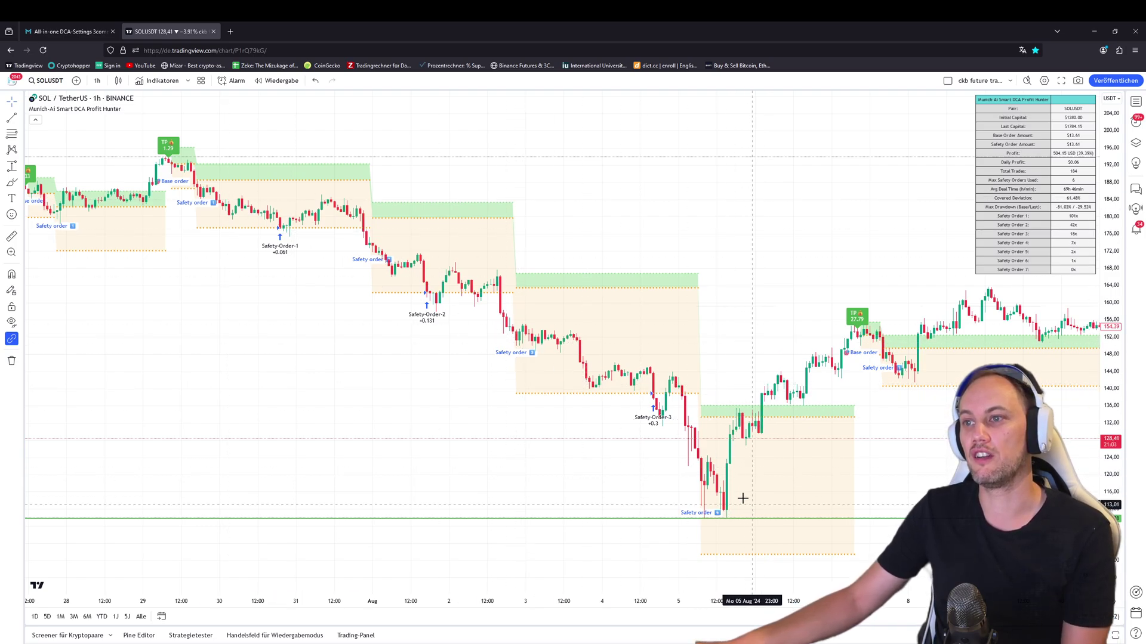
pyautogui.scroll(-2, 460, 440)
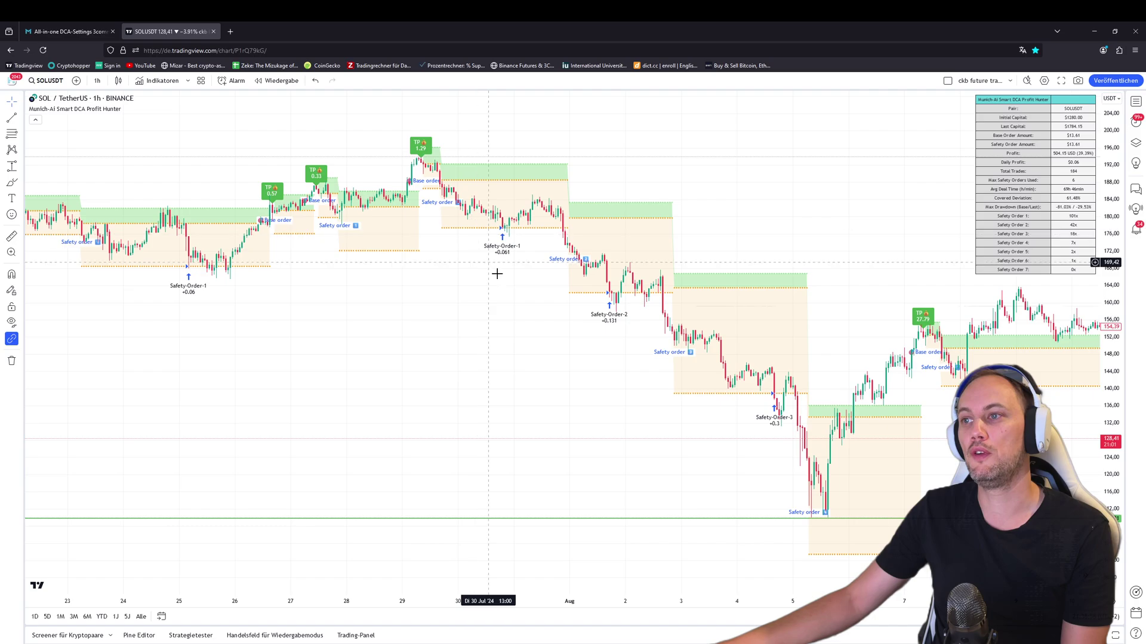
pyautogui.scroll(-3, 844, 508)
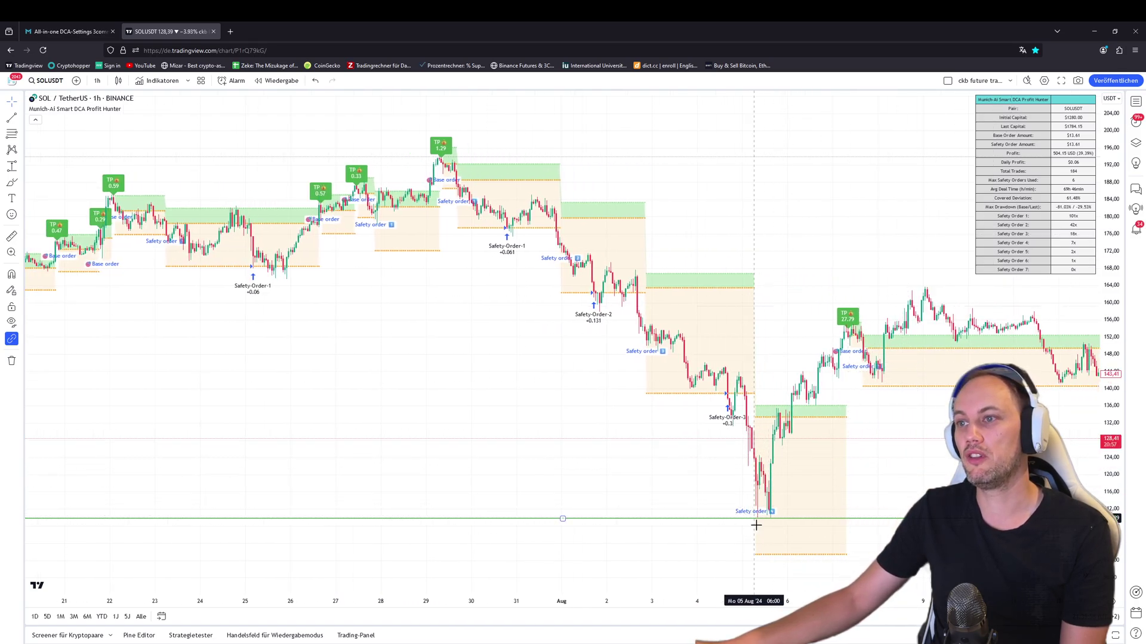
pyautogui.scroll(4, 798, 481)
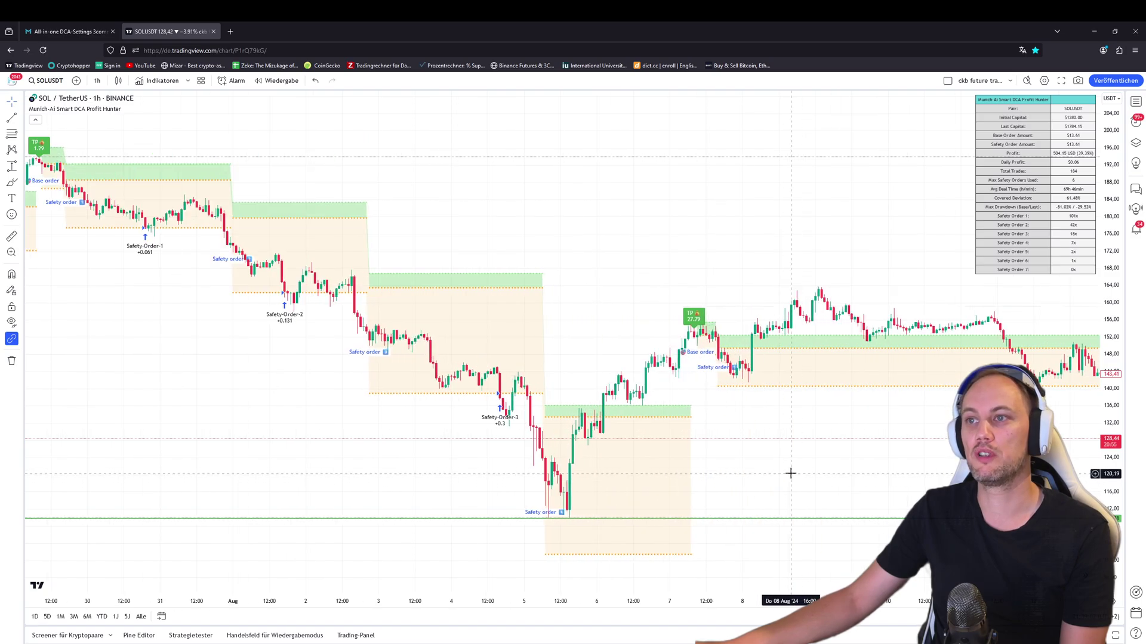
pyautogui.scroll(-2, 549, 480)
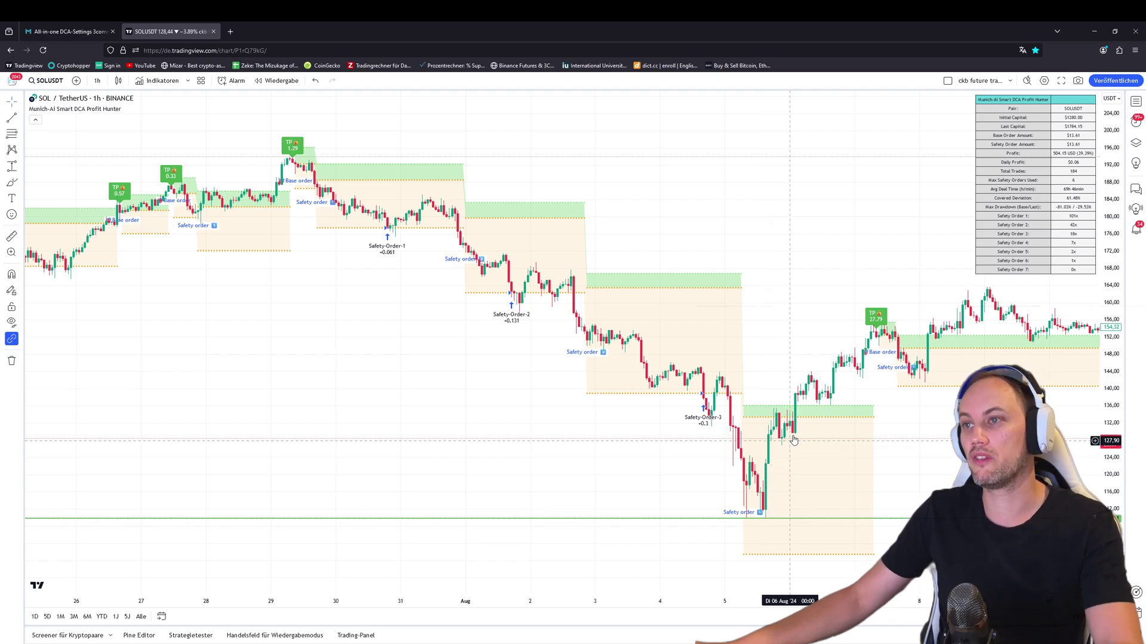
# Step: Add a price range measurement spanning the height of the green take-profit zone that follows the 5 August safety order
pyautogui.scroll(3, 791, 436)
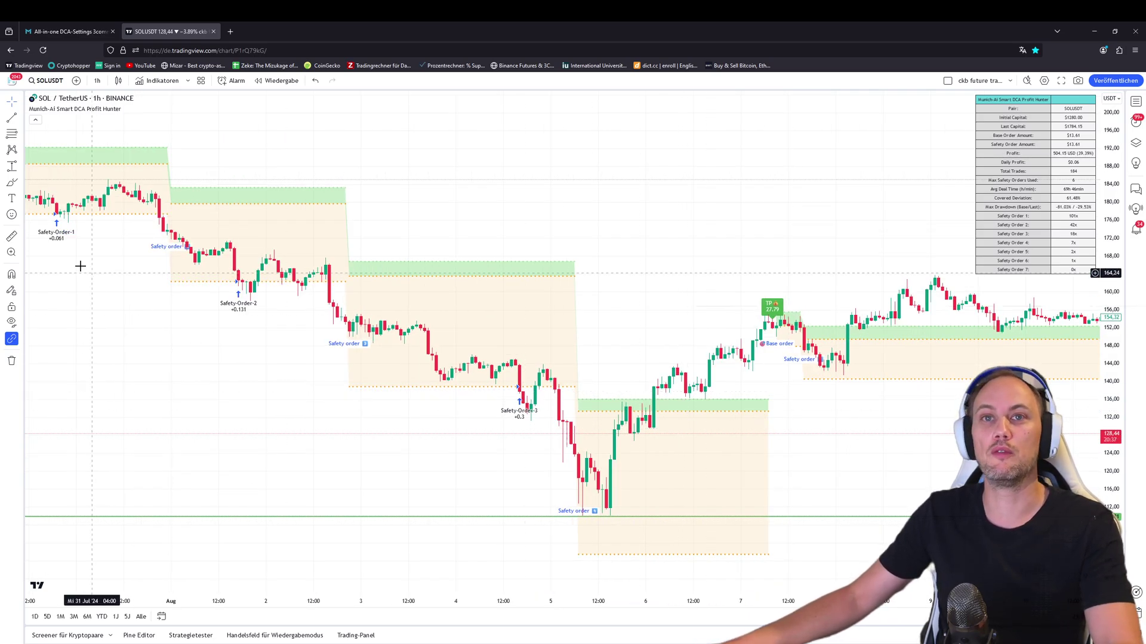
pyautogui.click(12, 165)
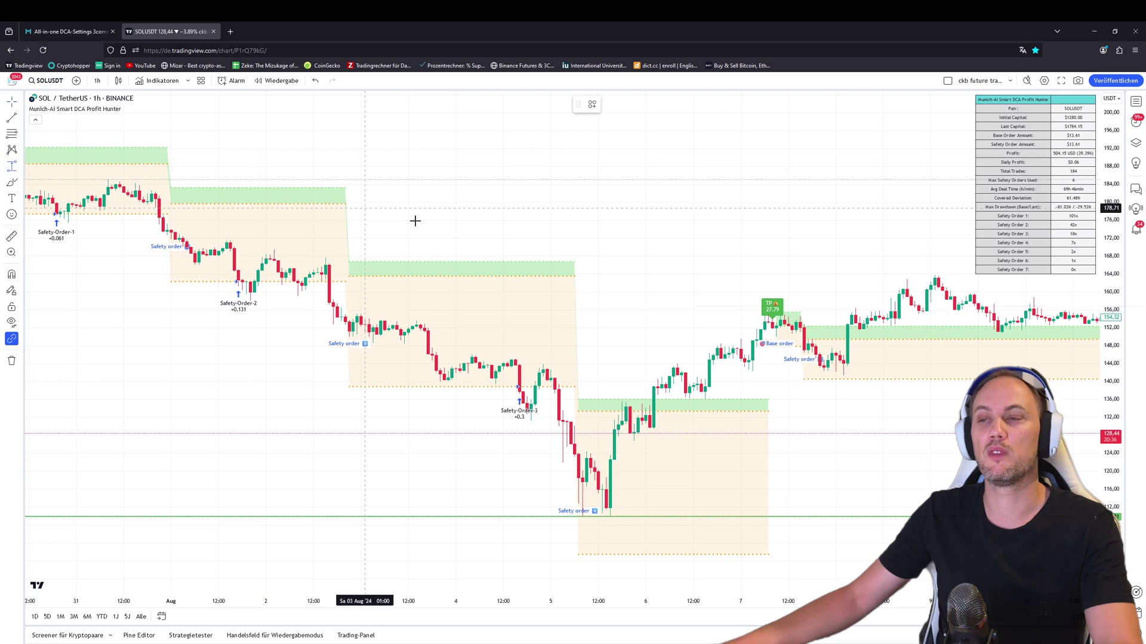
pyautogui.click(649, 412)
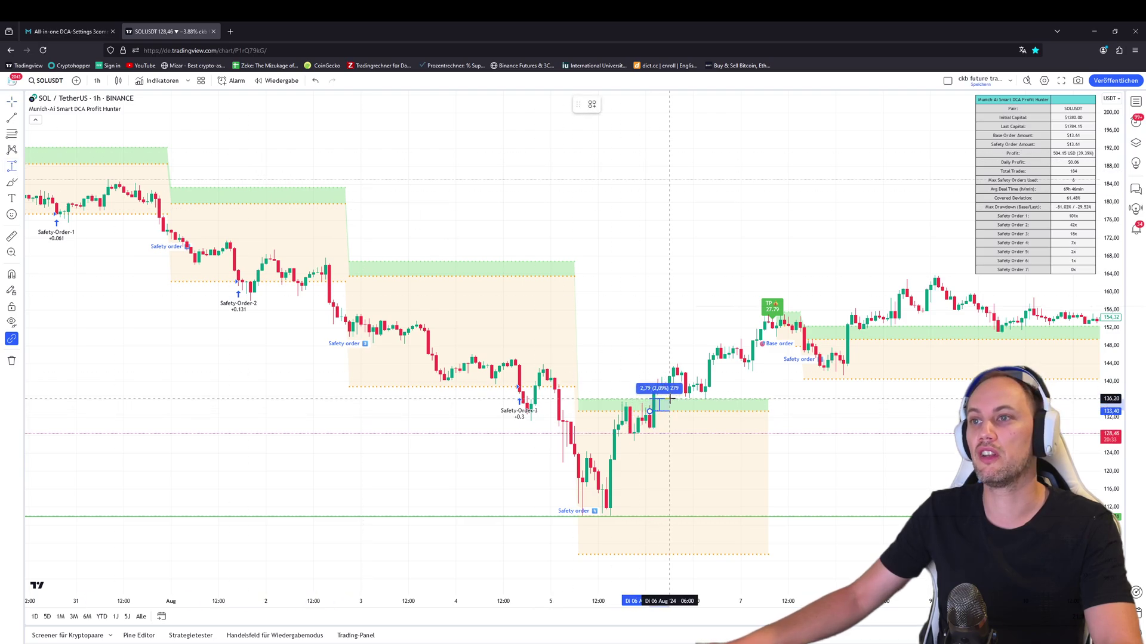
pyautogui.click(669, 399)
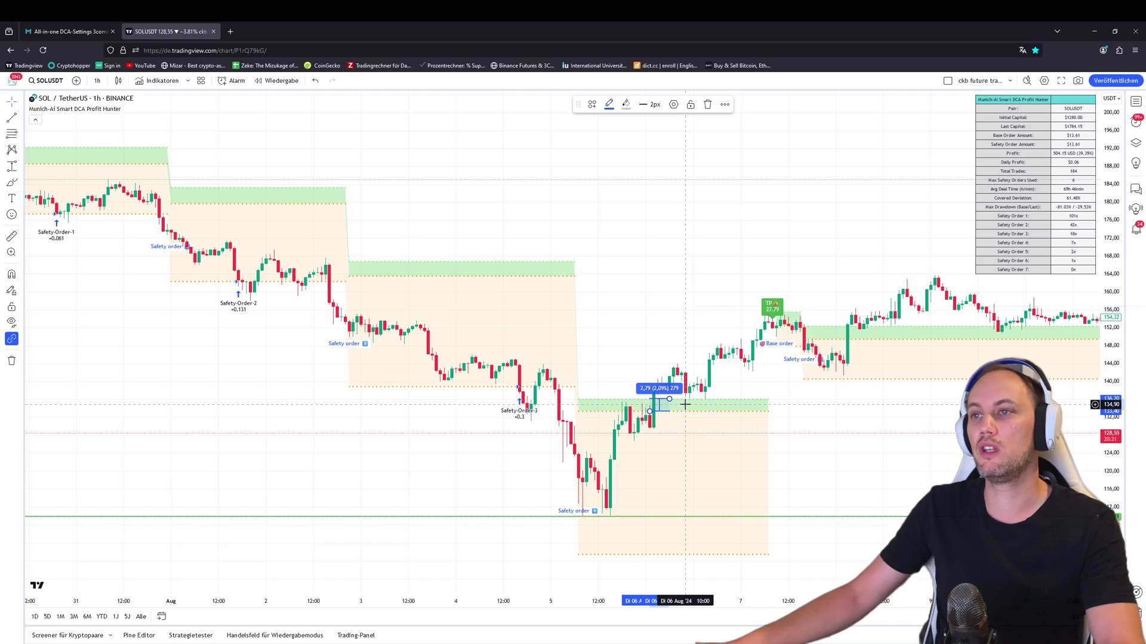
pyautogui.scroll(-2, 685, 405)
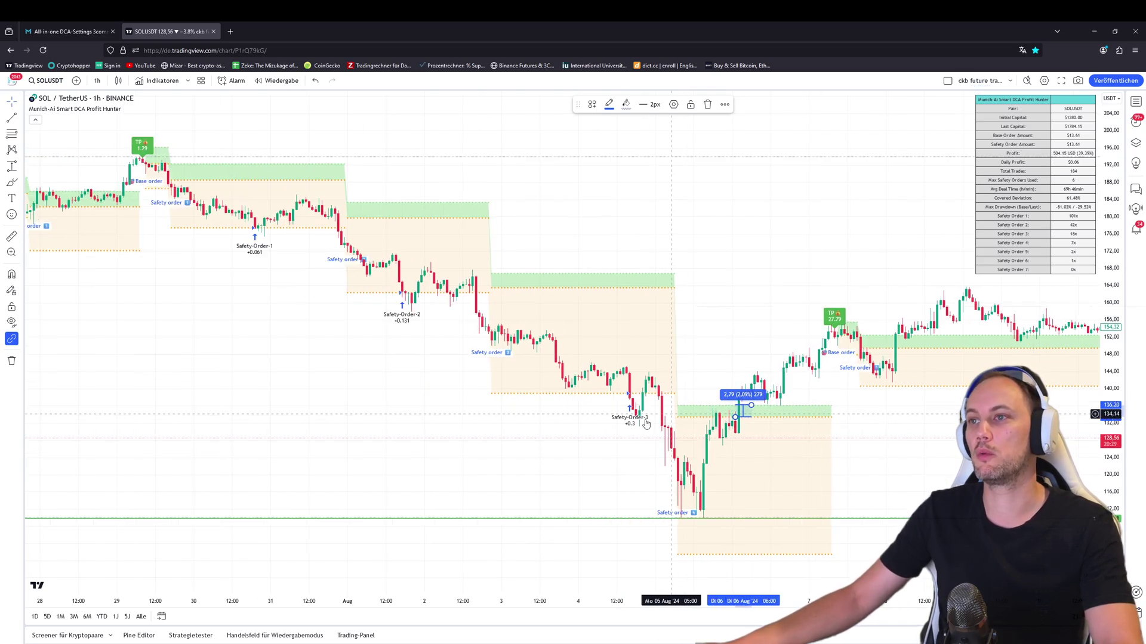
pyautogui.scroll(3, 546, 438)
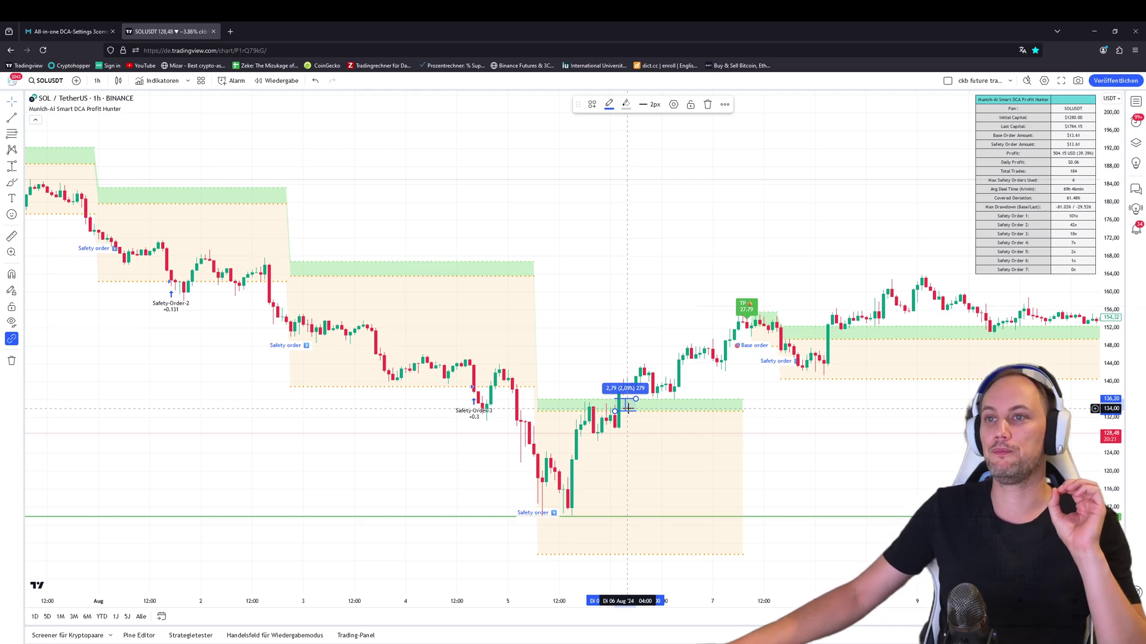
pyautogui.scroll(-2, 627, 408)
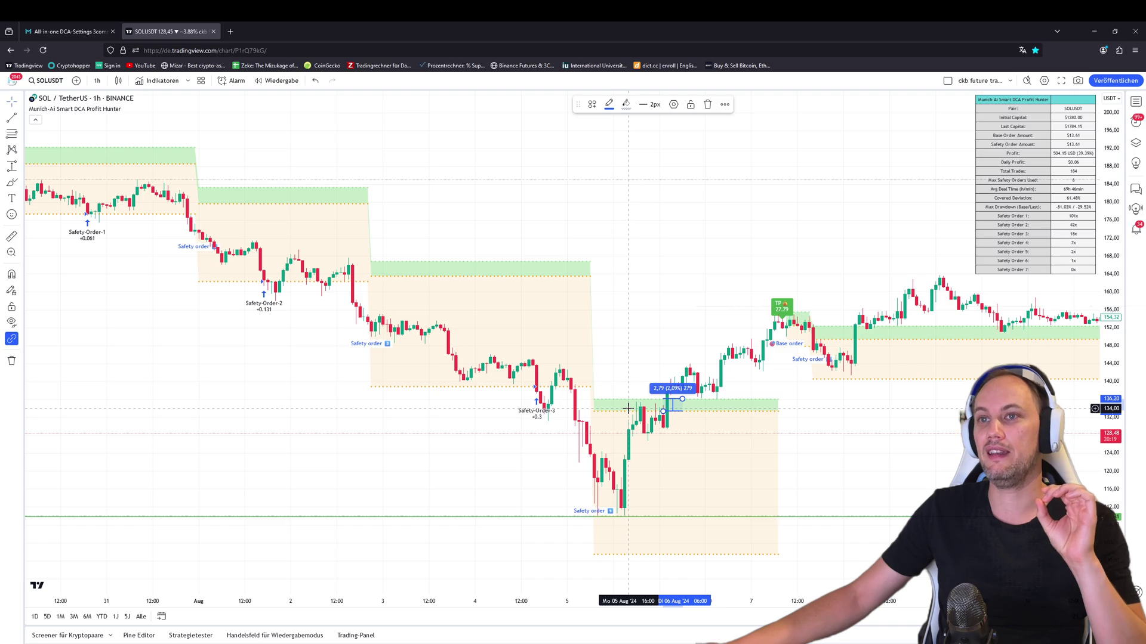
pyautogui.scroll(2, 628, 408)
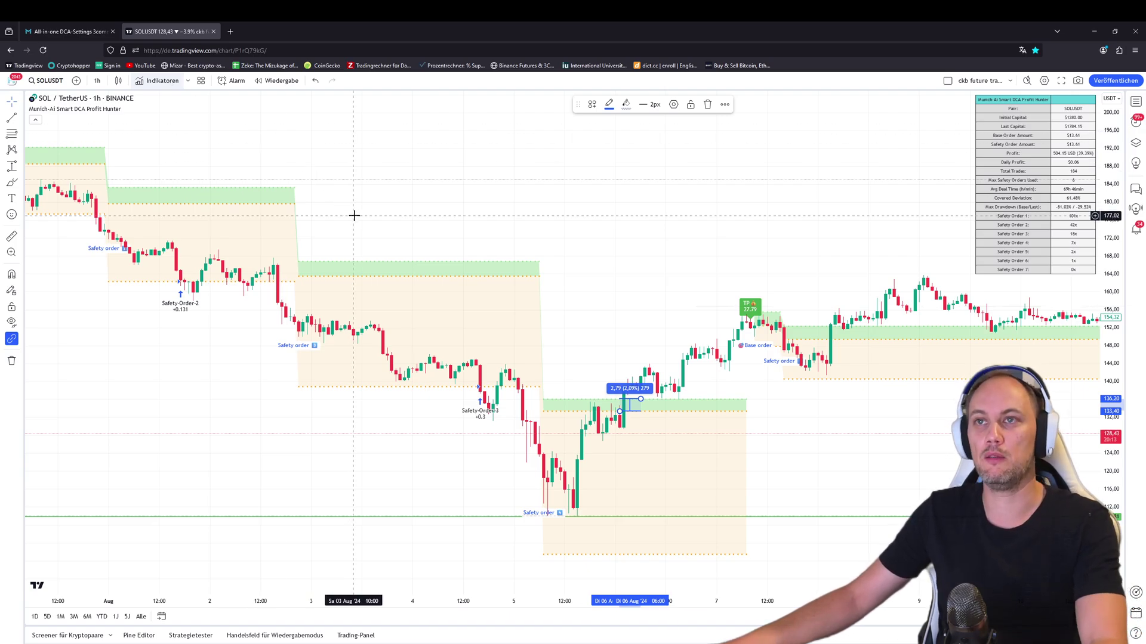
# Step: Search the indicators for "rsi" and add the Relative Strength Index to the chart
pyautogui.press('/')
pyautogui.write('rsi')
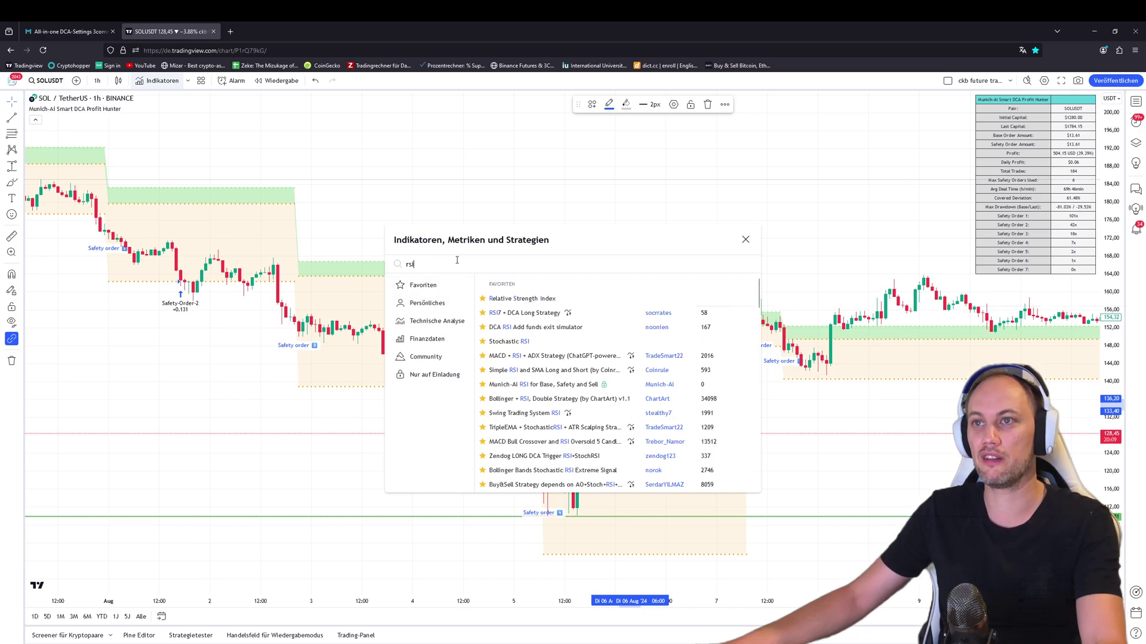
pyautogui.click(537, 298)
pyautogui.press('Escape')
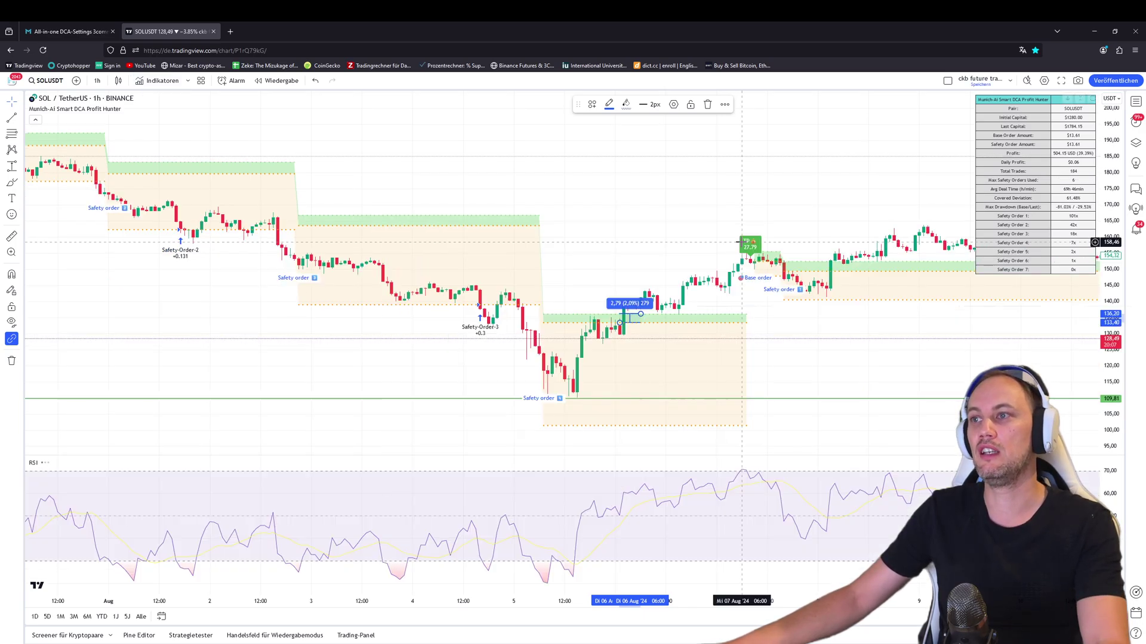
# Step: Compare the RSI curve with the base order, safety order and take-profit points between 22 July and 9 August
pyautogui.scroll(-3, 687, 372)
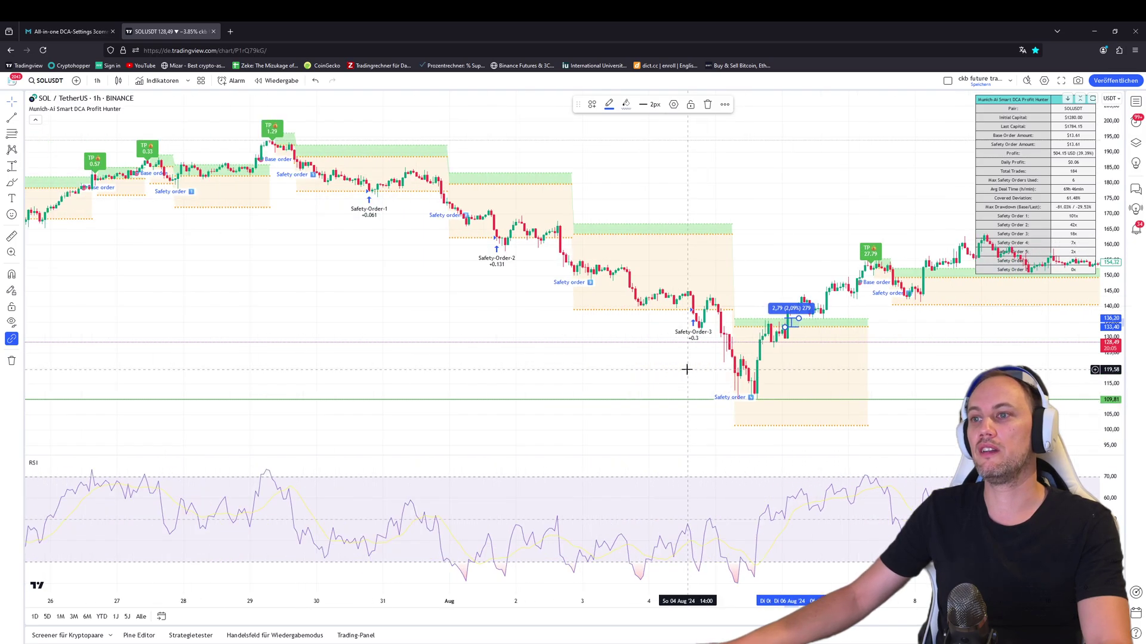
pyautogui.scroll(-1, 454, 350)
pyautogui.scroll(-1, 460, 349)
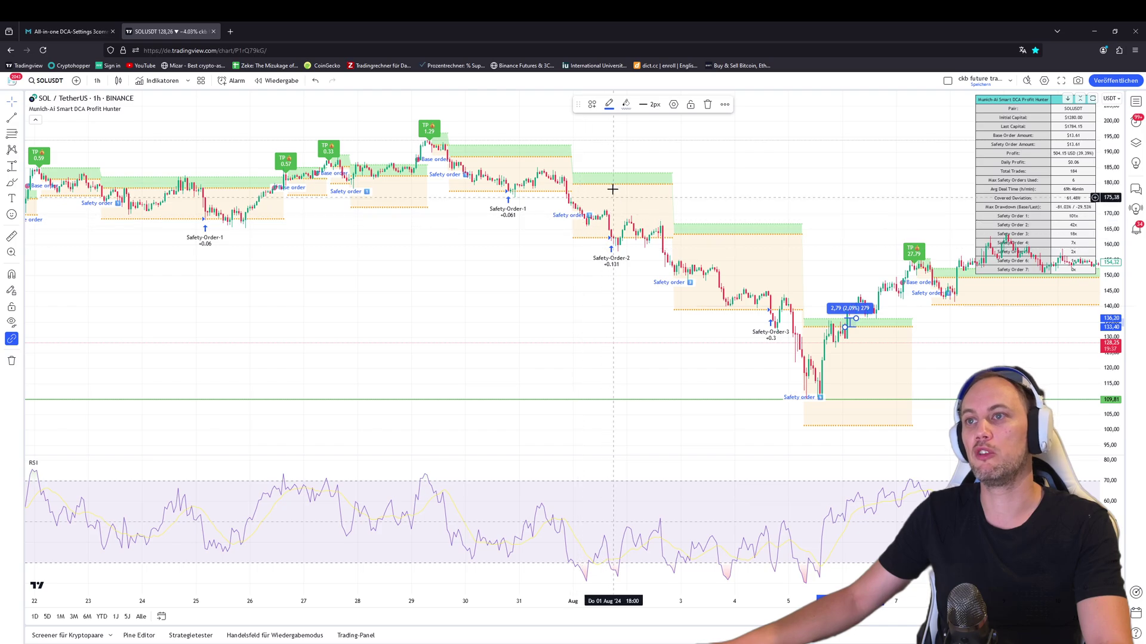
pyautogui.scroll(2, 615, 200)
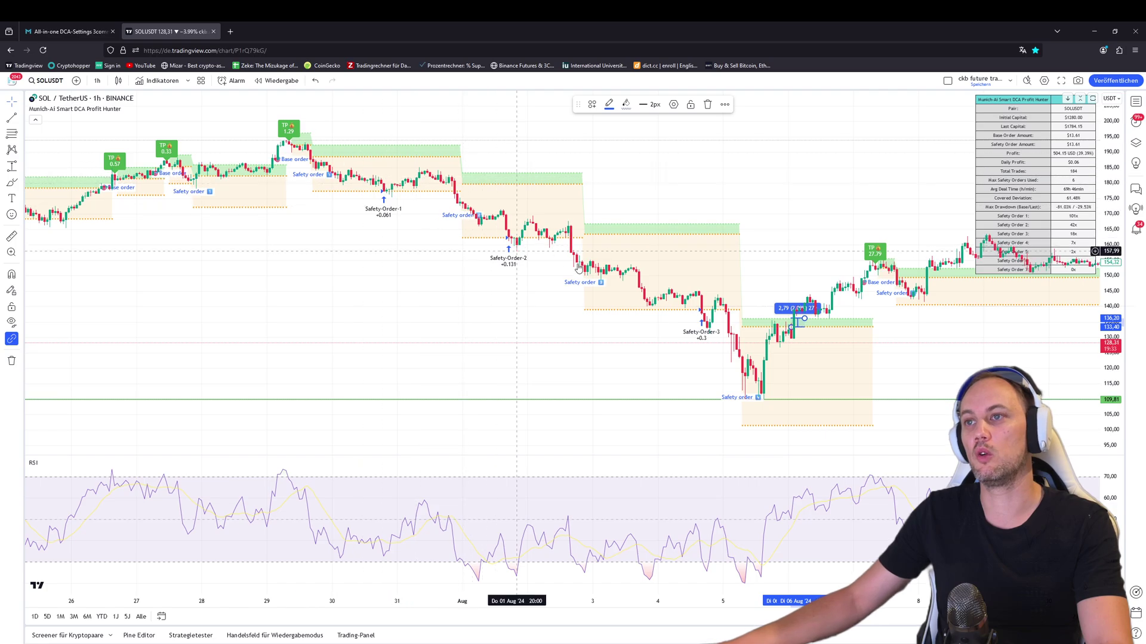
pyautogui.moveTo(690, 366); pyautogui.dragTo(606, 364)
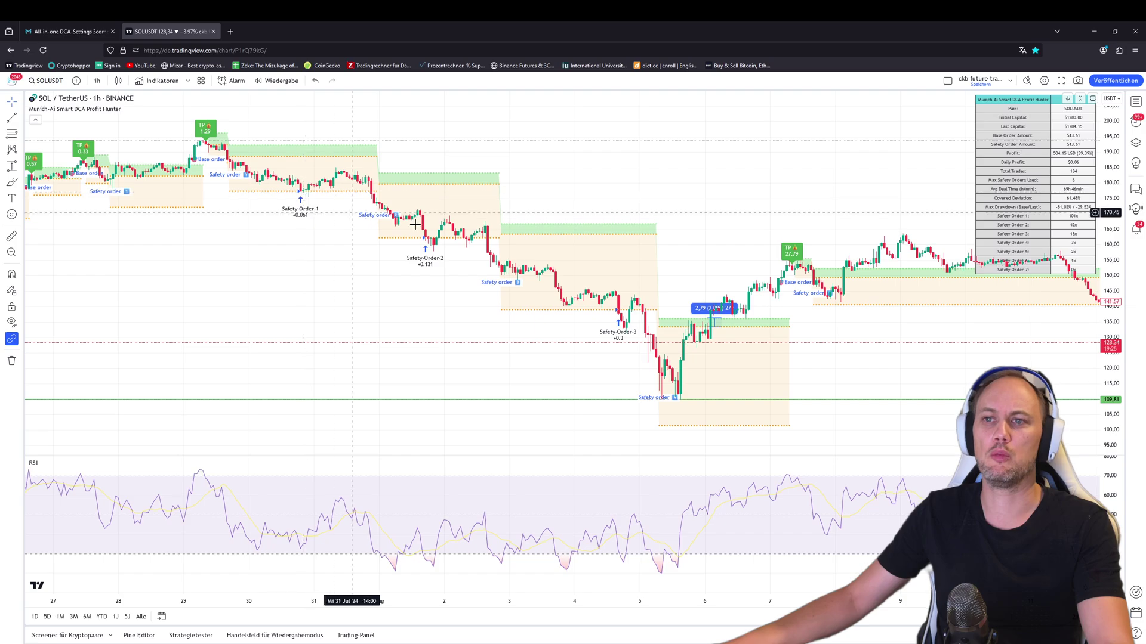
pyautogui.hscroll(5, 459, 283)
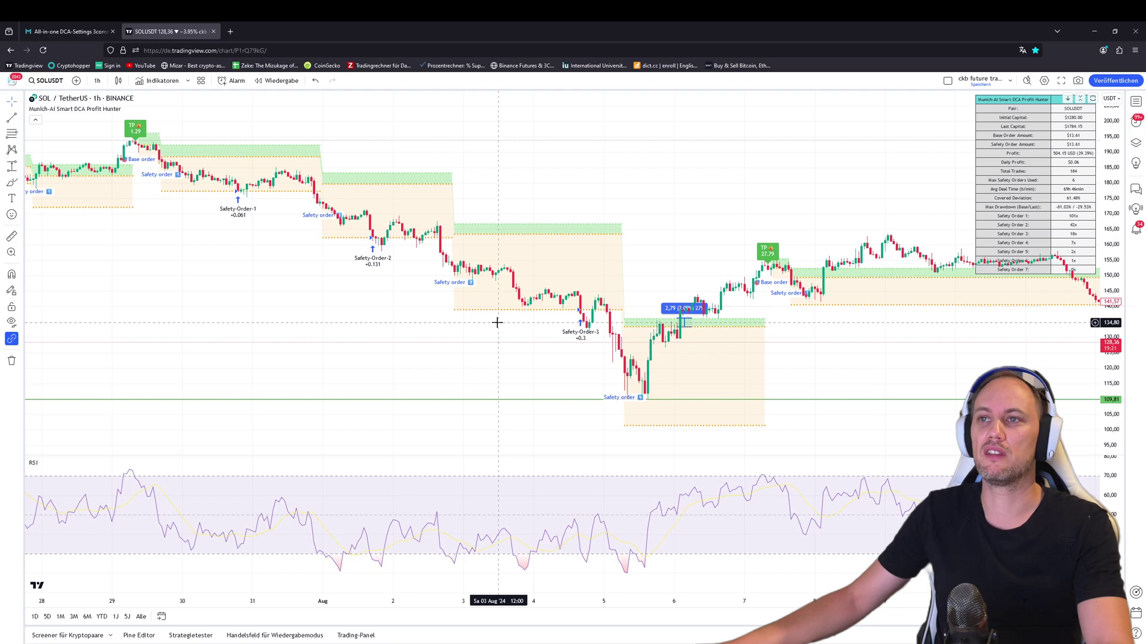
pyautogui.hscroll(5, 497, 322)
pyautogui.scroll(2, 771, 362)
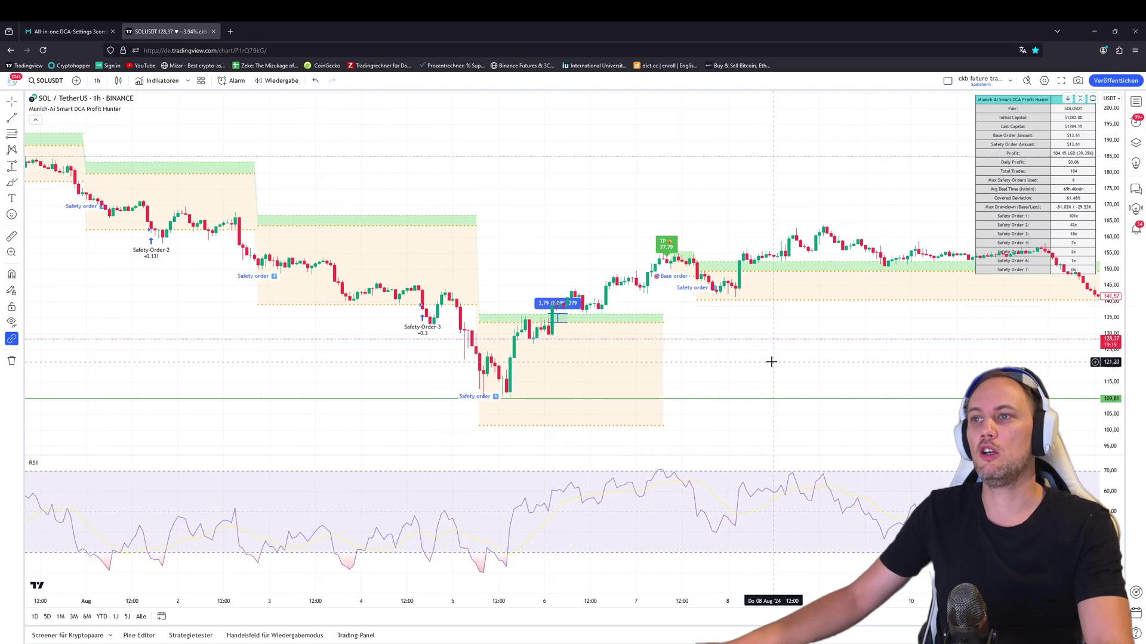
pyautogui.scroll(3, 655, 340)
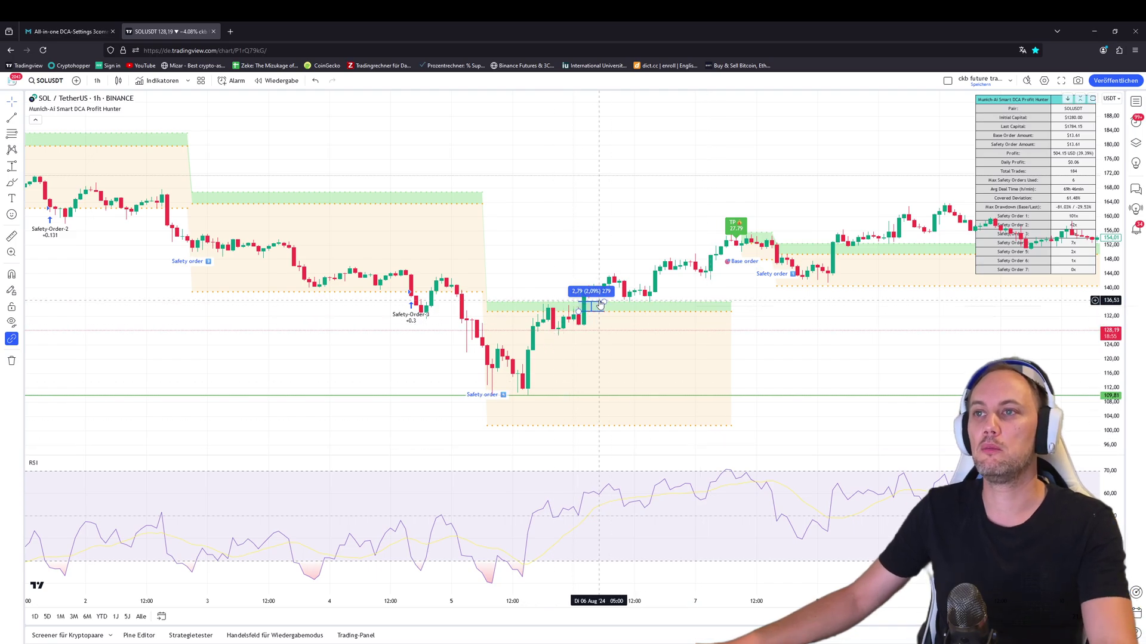
# Step: Extend the price range measurement from the bottom of the last take-profit zone up to the 7 August take-profit marker
pyautogui.moveTo(605, 304); pyautogui.dragTo(617, 307)
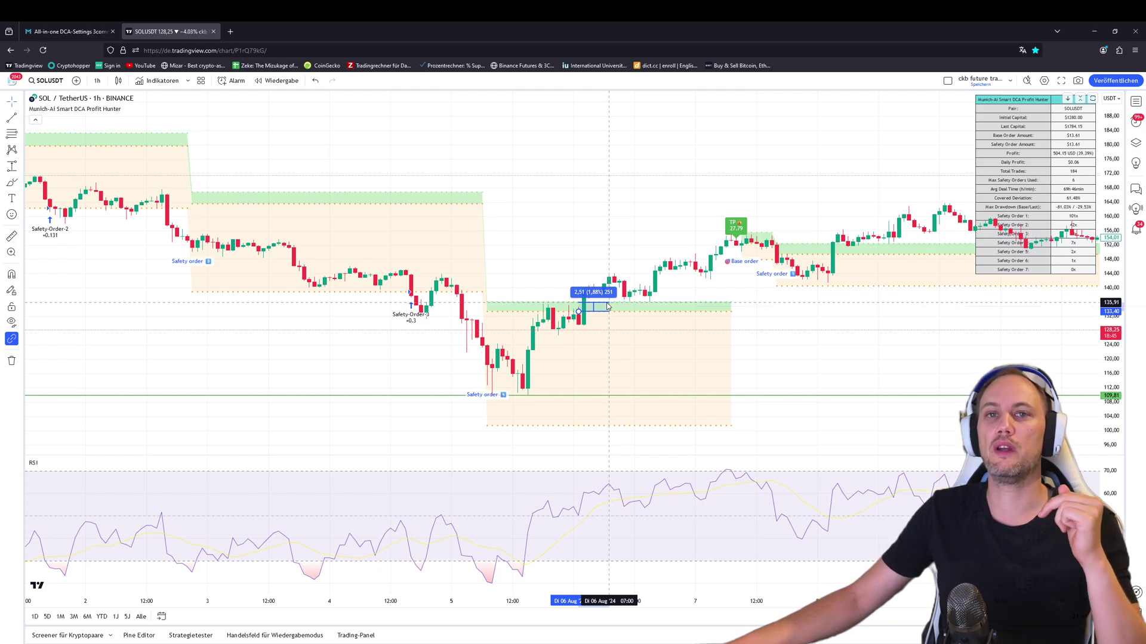
pyautogui.click(609, 305)
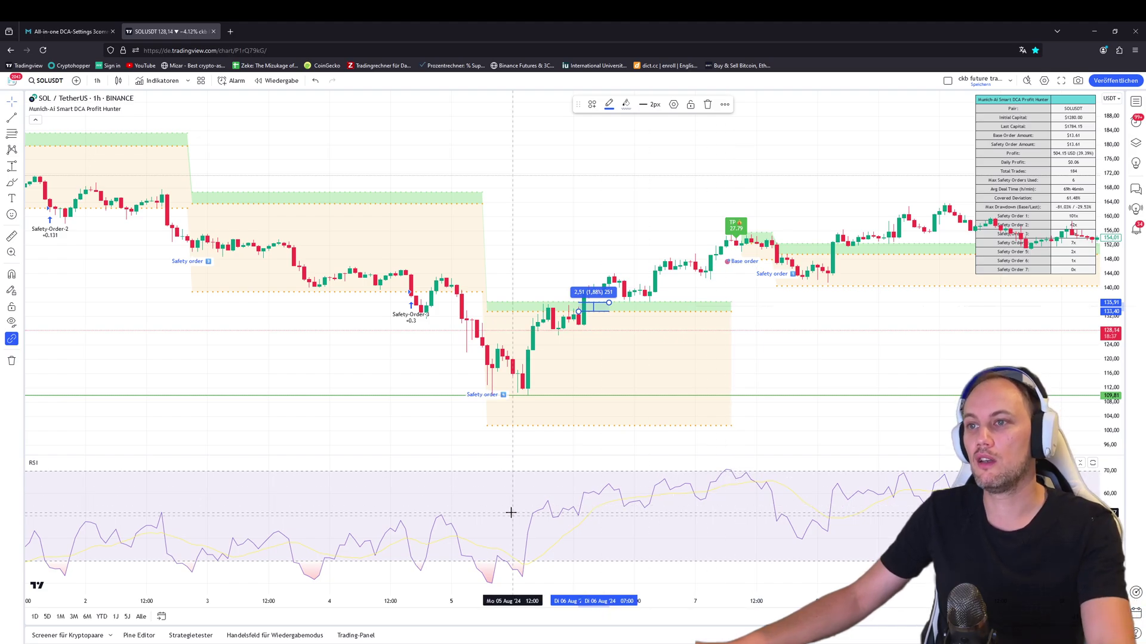
pyautogui.moveTo(608, 302)
pyautogui.mouseDown()
pyautogui.moveTo(628, 281)
pyautogui.moveTo(686, 267)
pyautogui.mouseUp()
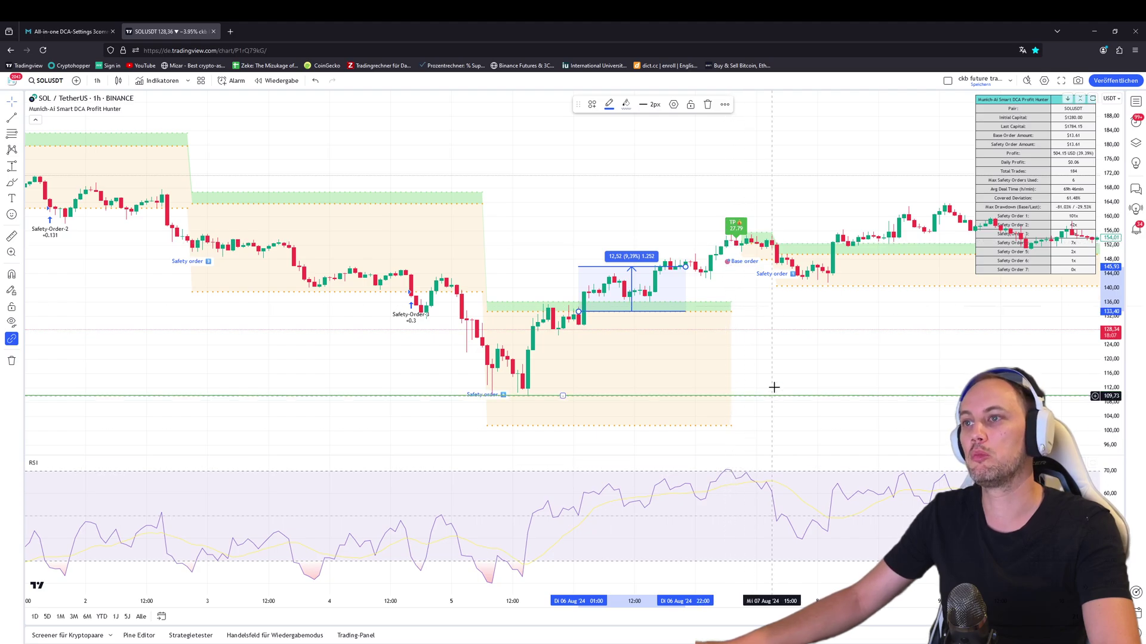
pyautogui.scroll(-2, 772, 387)
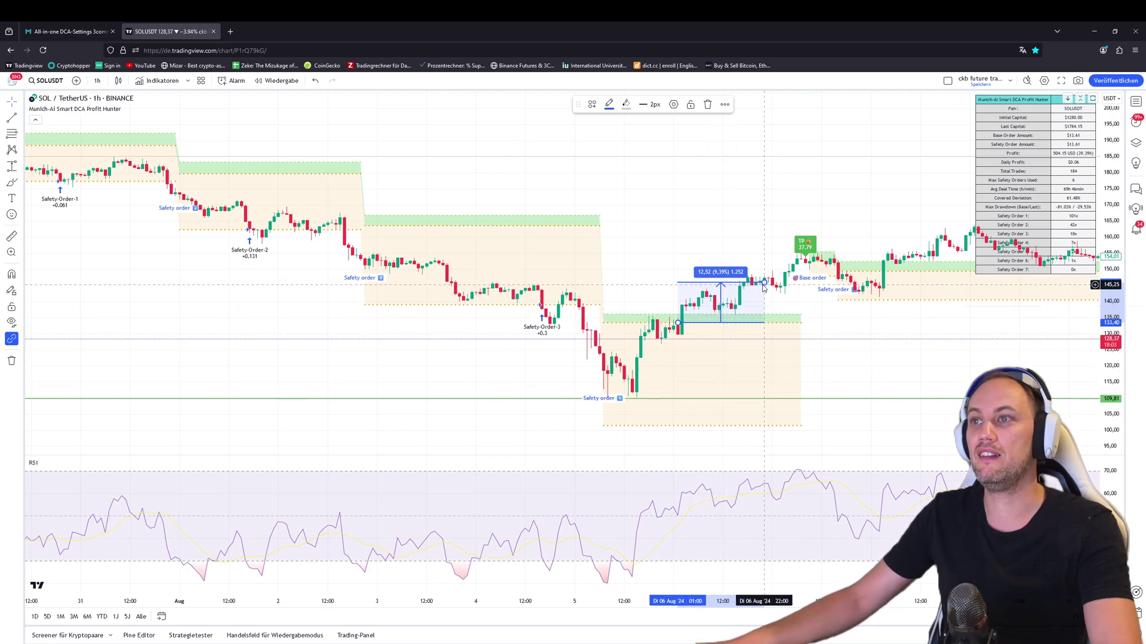
pyautogui.moveTo(764, 282)
pyautogui.mouseDown()
pyautogui.moveTo(796, 305)
pyautogui.moveTo(805, 260)
pyautogui.mouseUp()
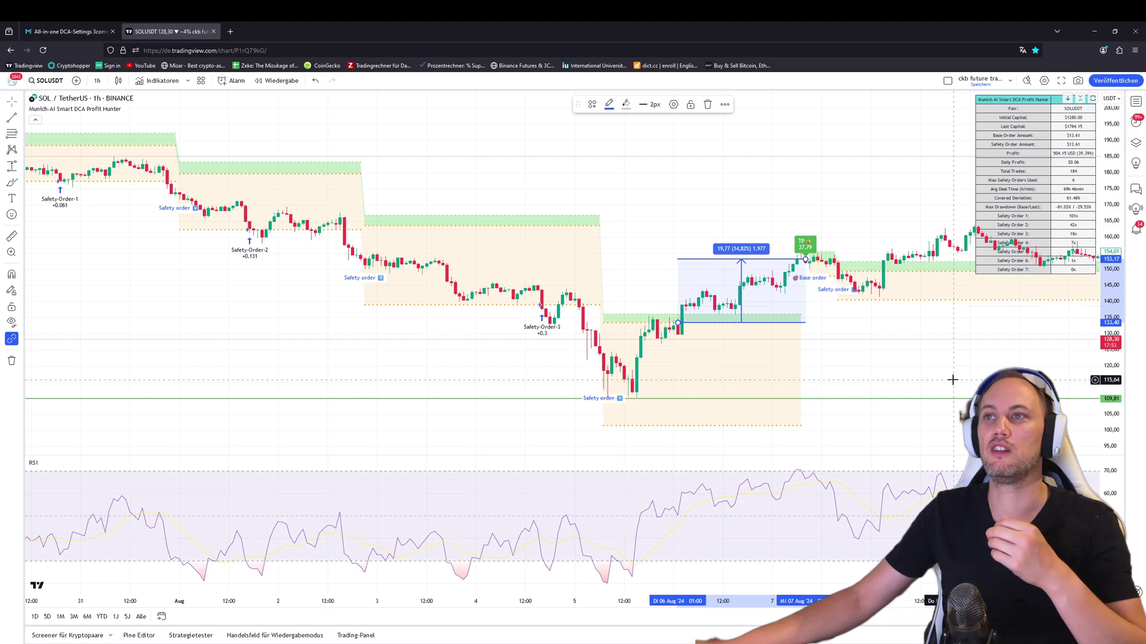
pyautogui.scroll(-2, 952, 380)
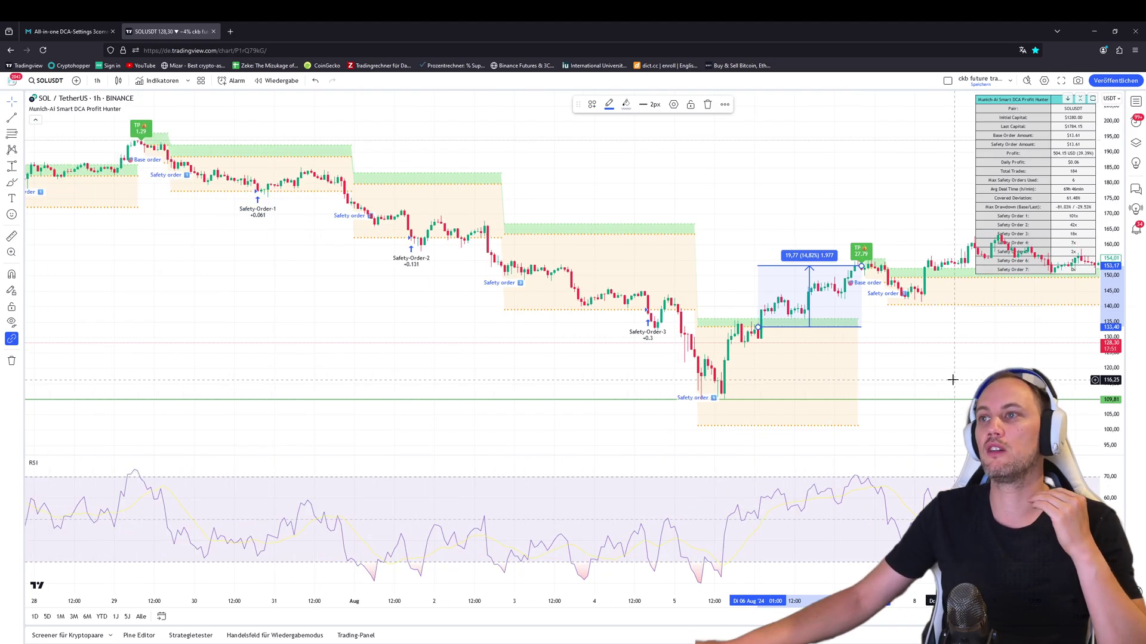
pyautogui.scroll(-1, 952, 380)
pyautogui.moveTo(952, 365); pyautogui.dragTo(823, 361)
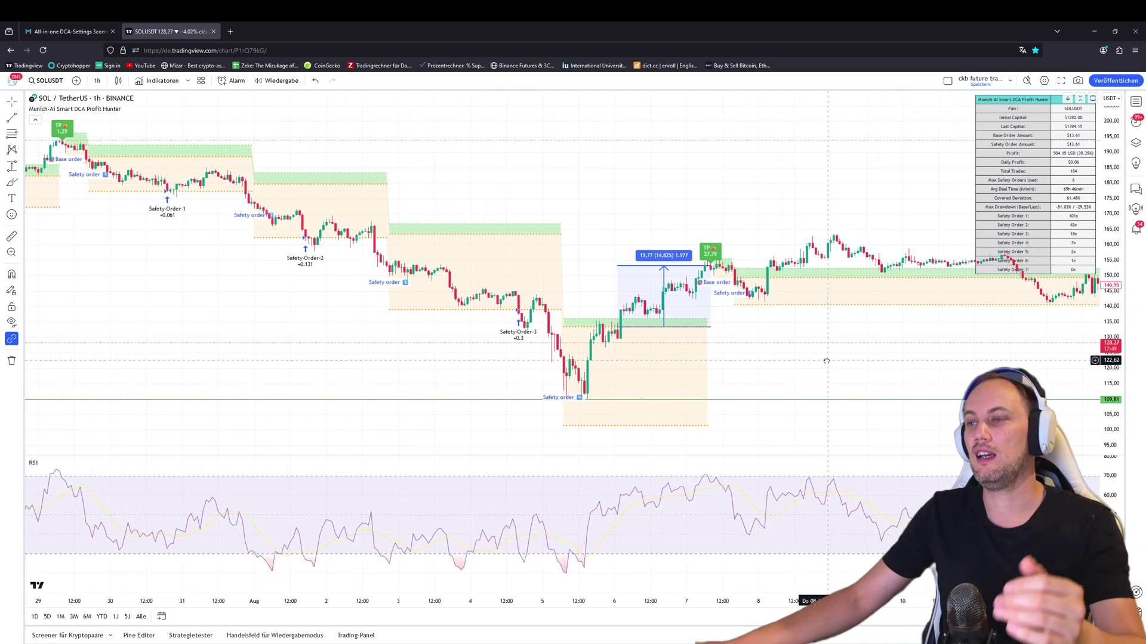
# Step: Remove the price range measurement between the last take-profit zone and the 7 August take-profit marker
pyautogui.click(692, 388)
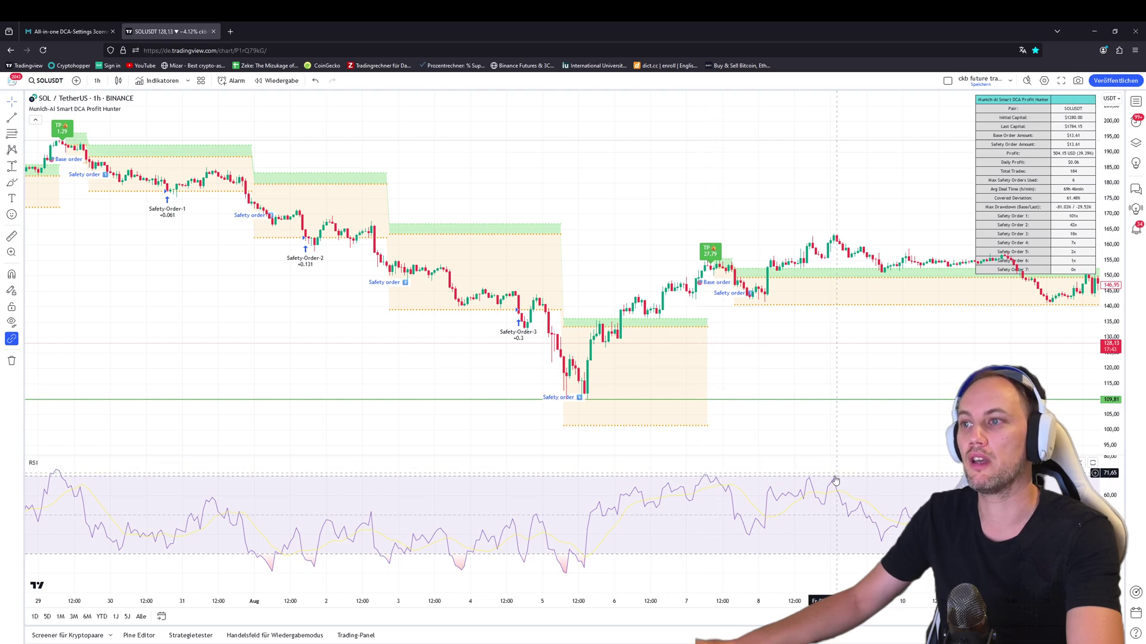
# Step: Examine the base order, safety orders and take-profit that follow the 7 August take-profit up to 19 August, together with the RSI curve
pyautogui.moveTo(900, 327); pyautogui.dragTo(486, 334)
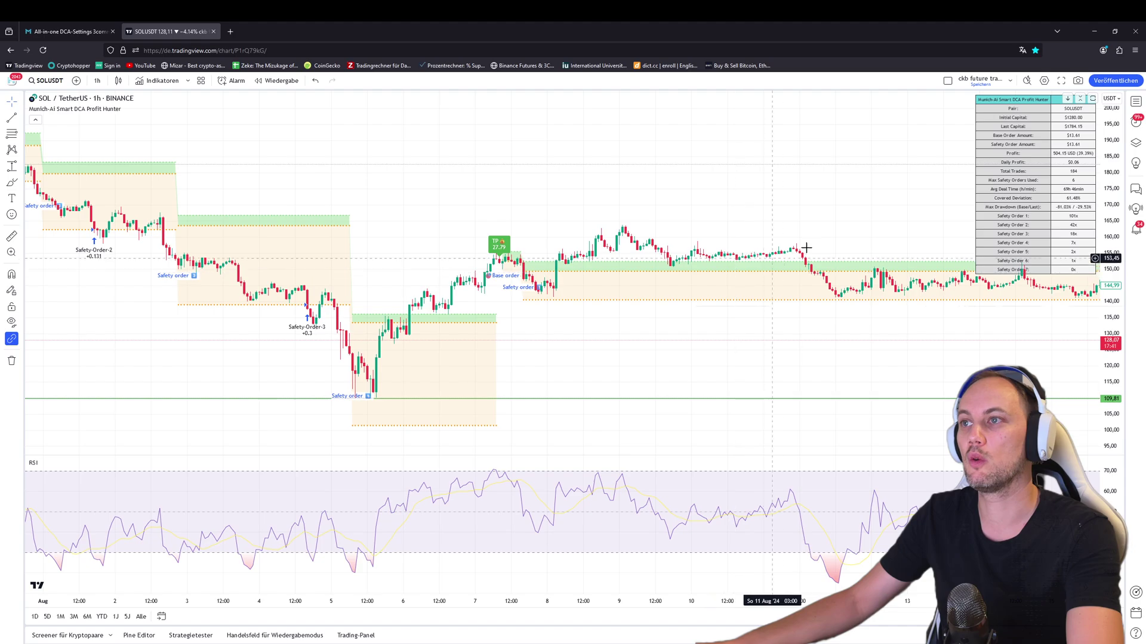
pyautogui.moveTo(955, 345); pyautogui.dragTo(658, 351)
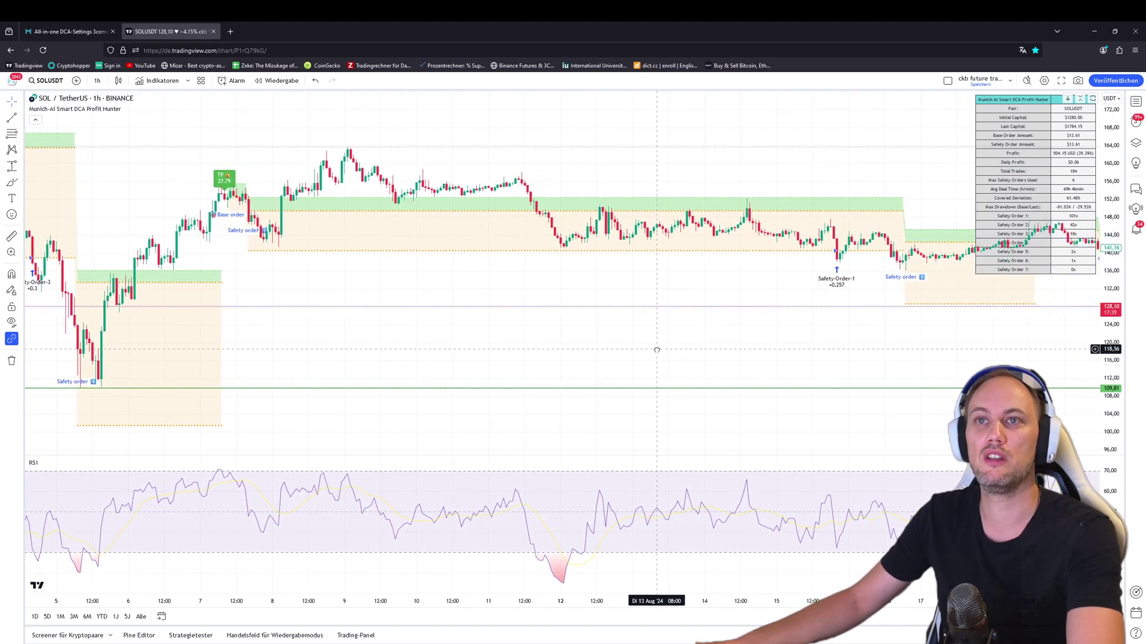
pyautogui.scroll(-4, 658, 350)
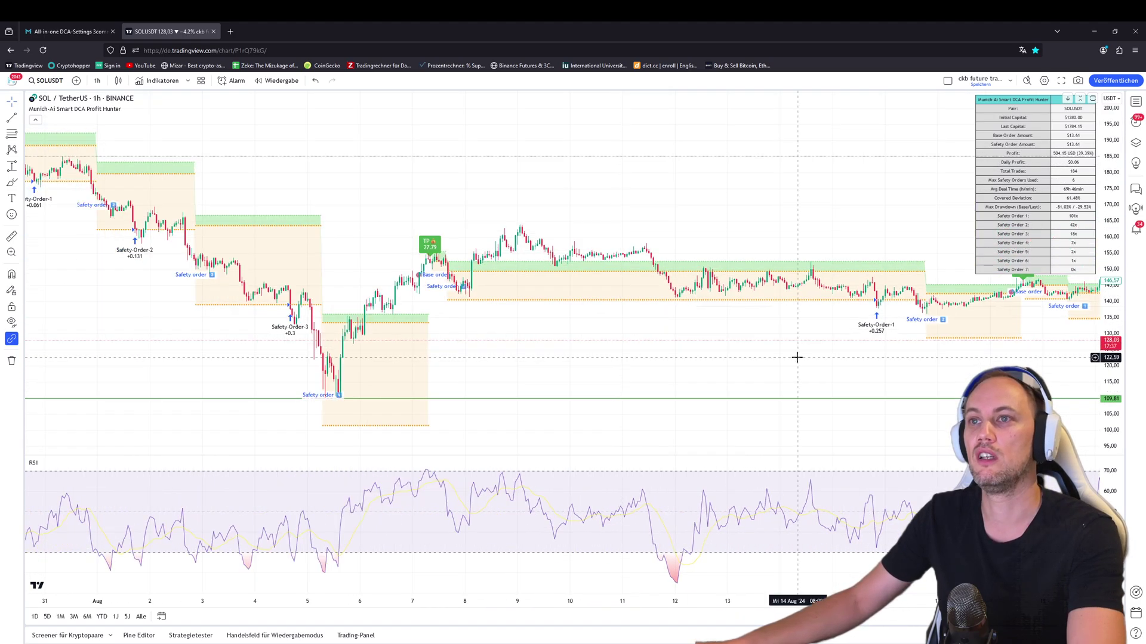
pyautogui.scroll(1, 499, 333)
pyautogui.moveTo(416, 317); pyautogui.dragTo(646, 315)
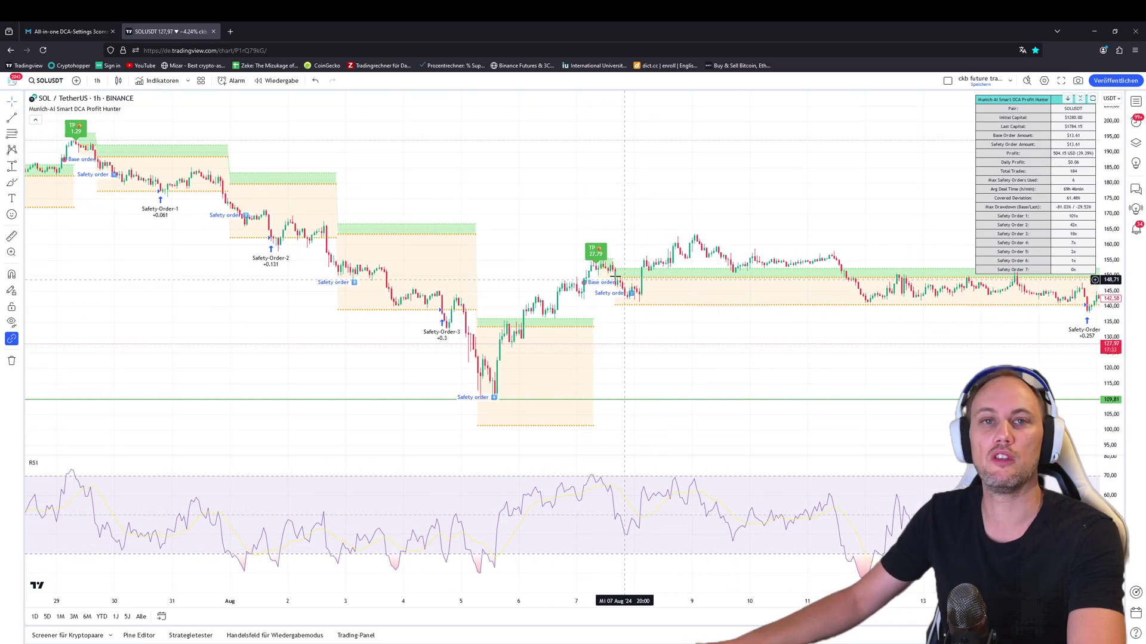
pyautogui.scroll(-2, 962, 332)
pyautogui.moveTo(962, 332); pyautogui.dragTo(484, 272)
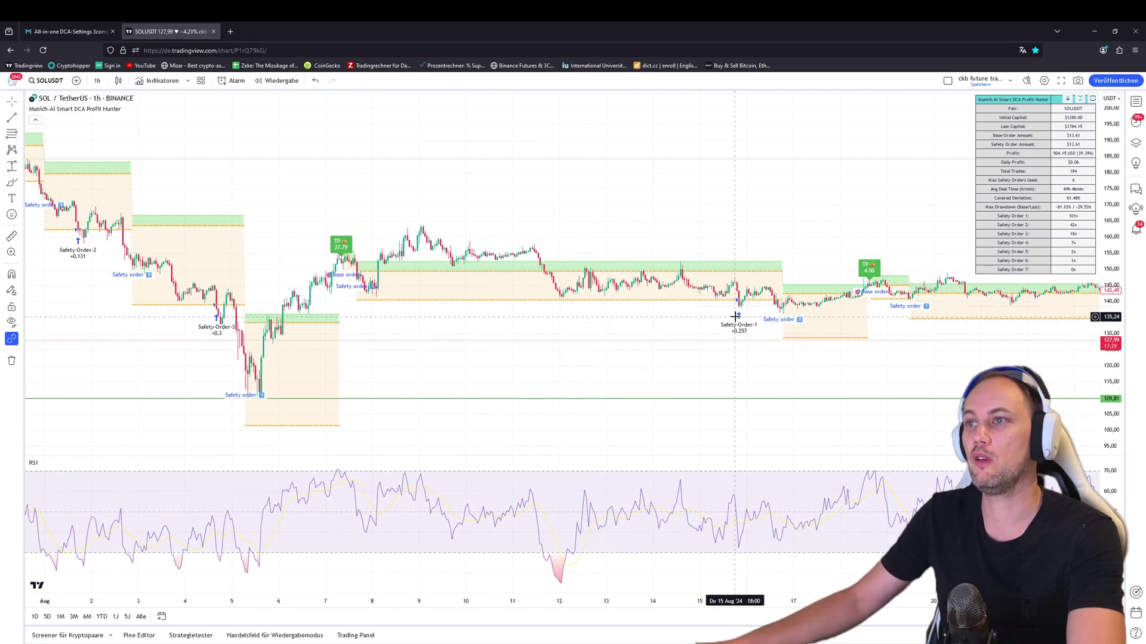
pyautogui.scroll(3, 910, 332)
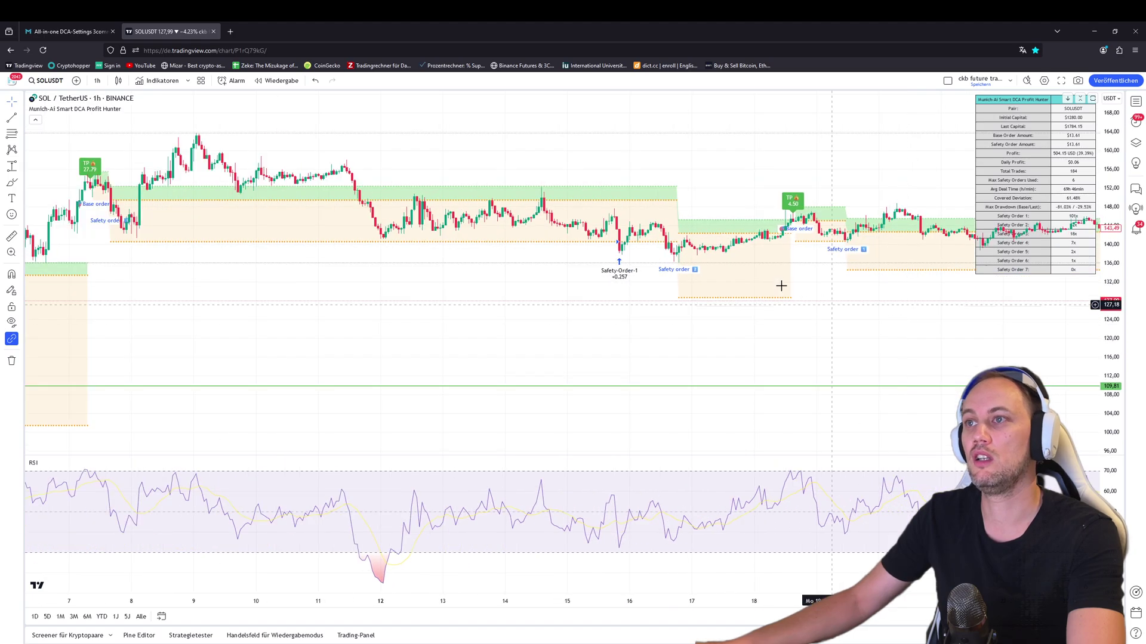